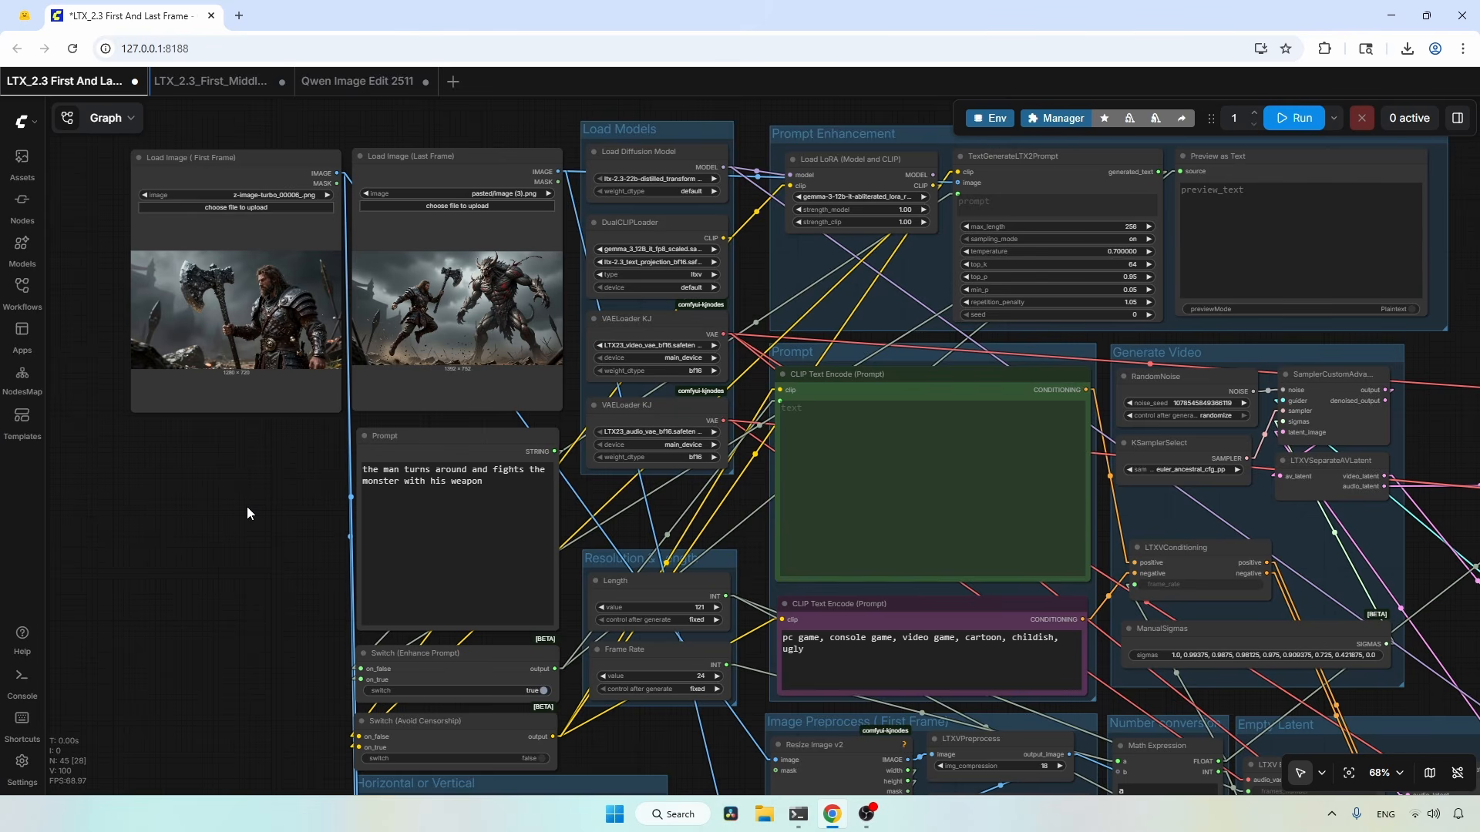
Examine the images loaded in the first-frame and last-frame Load Image nodes and the text in the Prompt node.
scroll(247, 506, up, 5)
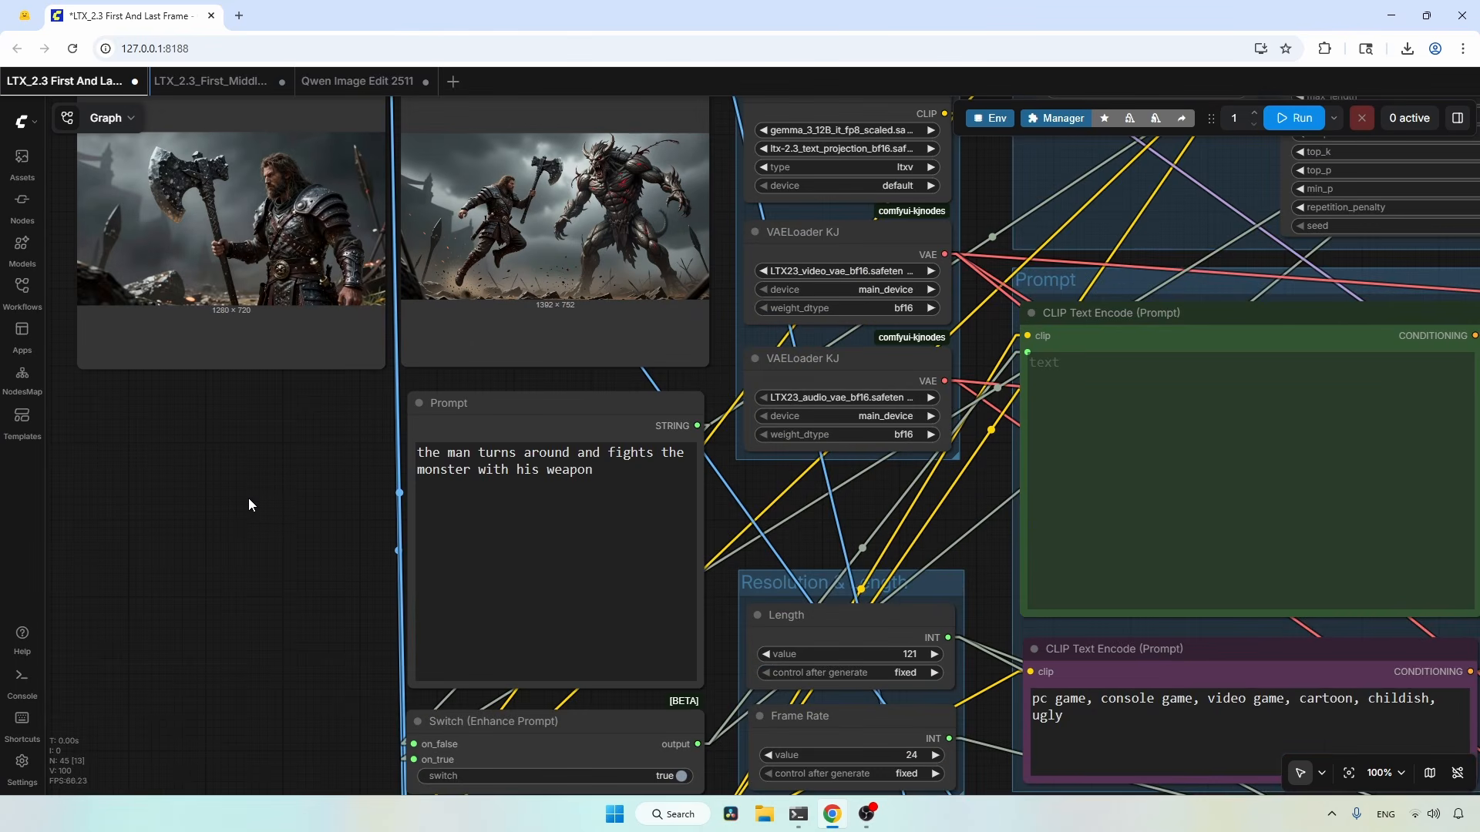
drag(248, 498, 293, 697)
scroll(255, 685, up, 2)
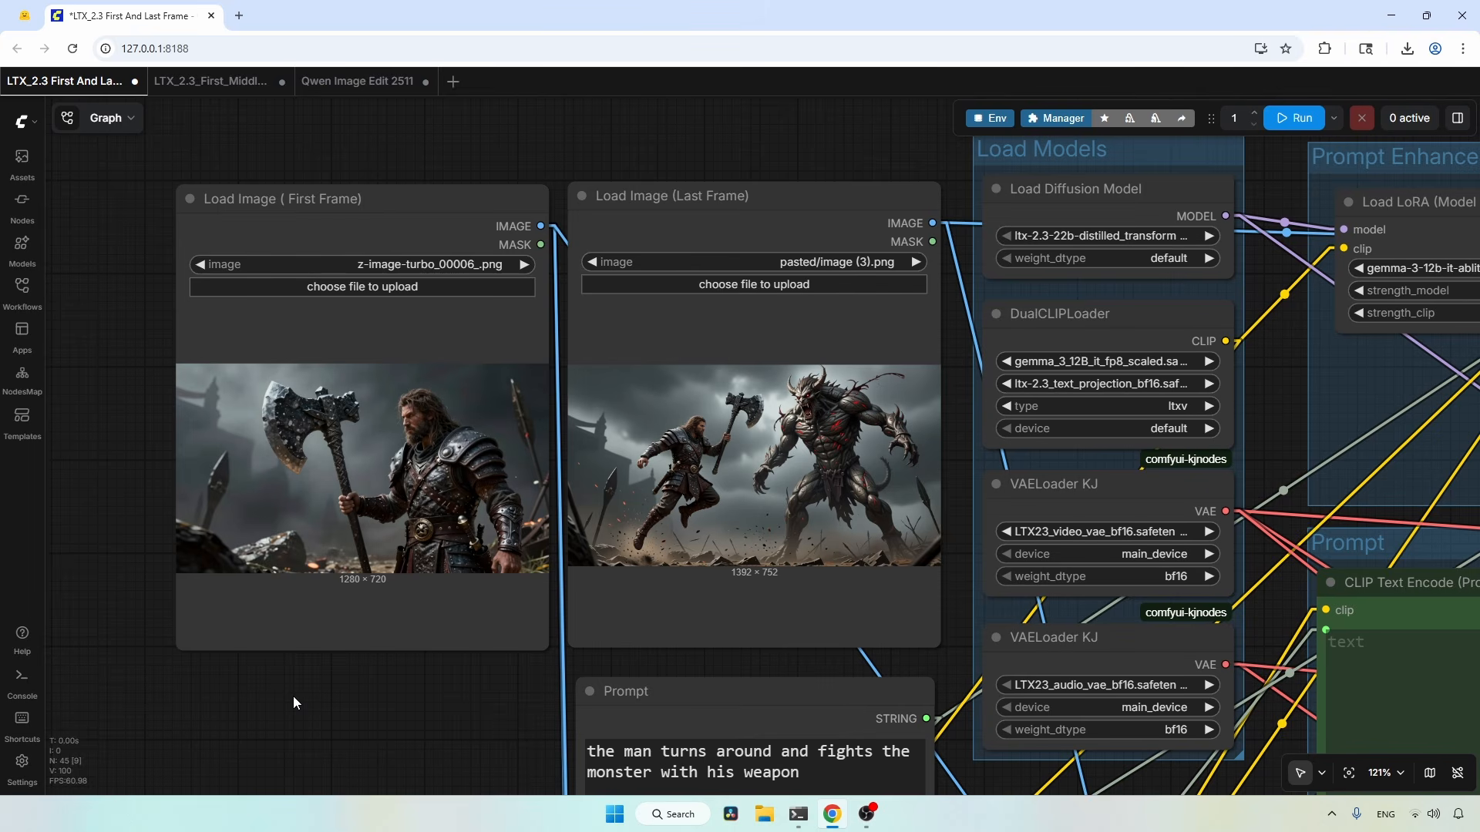
click(370, 400)
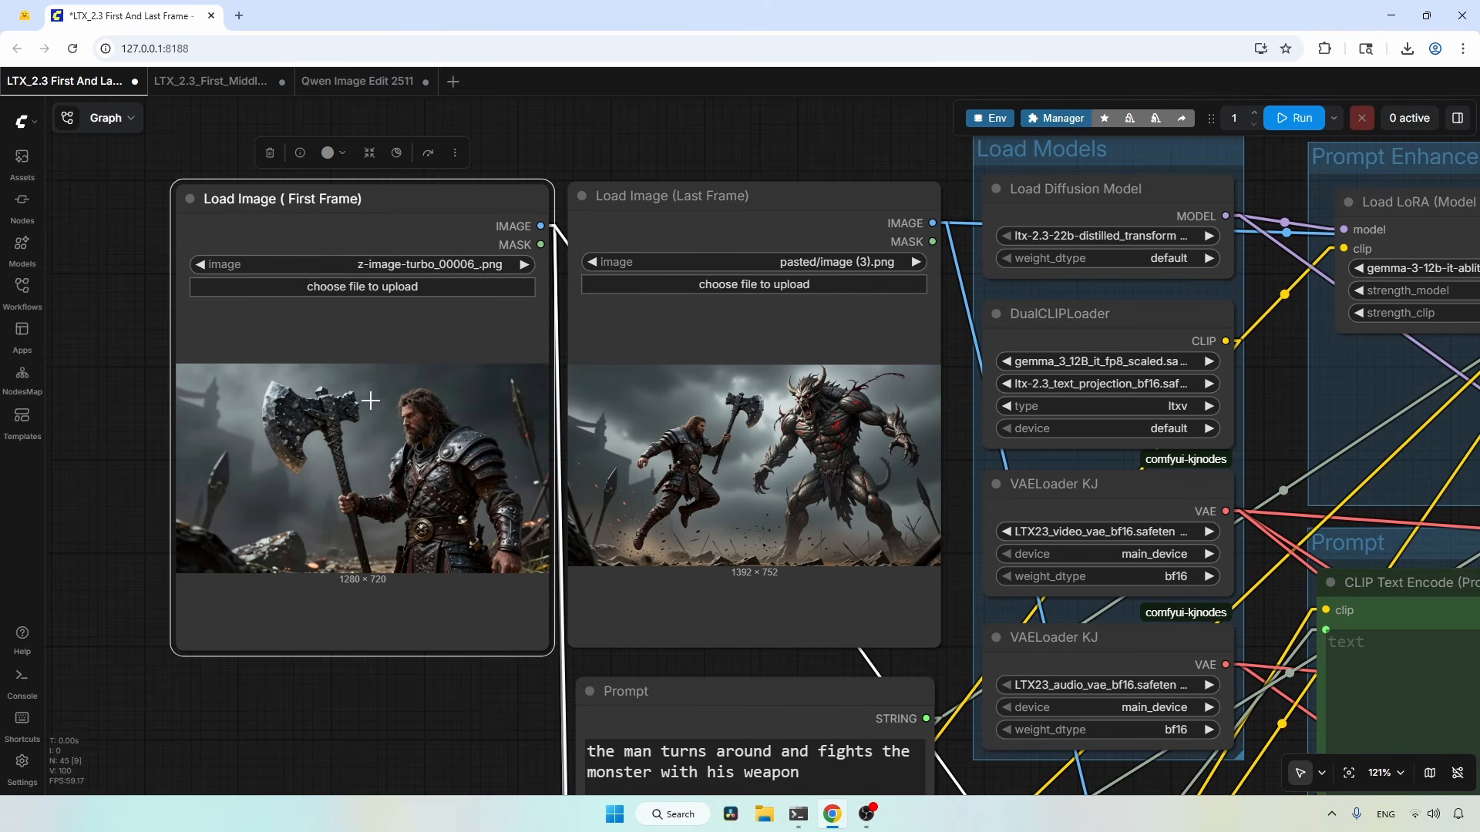
click(871, 404)
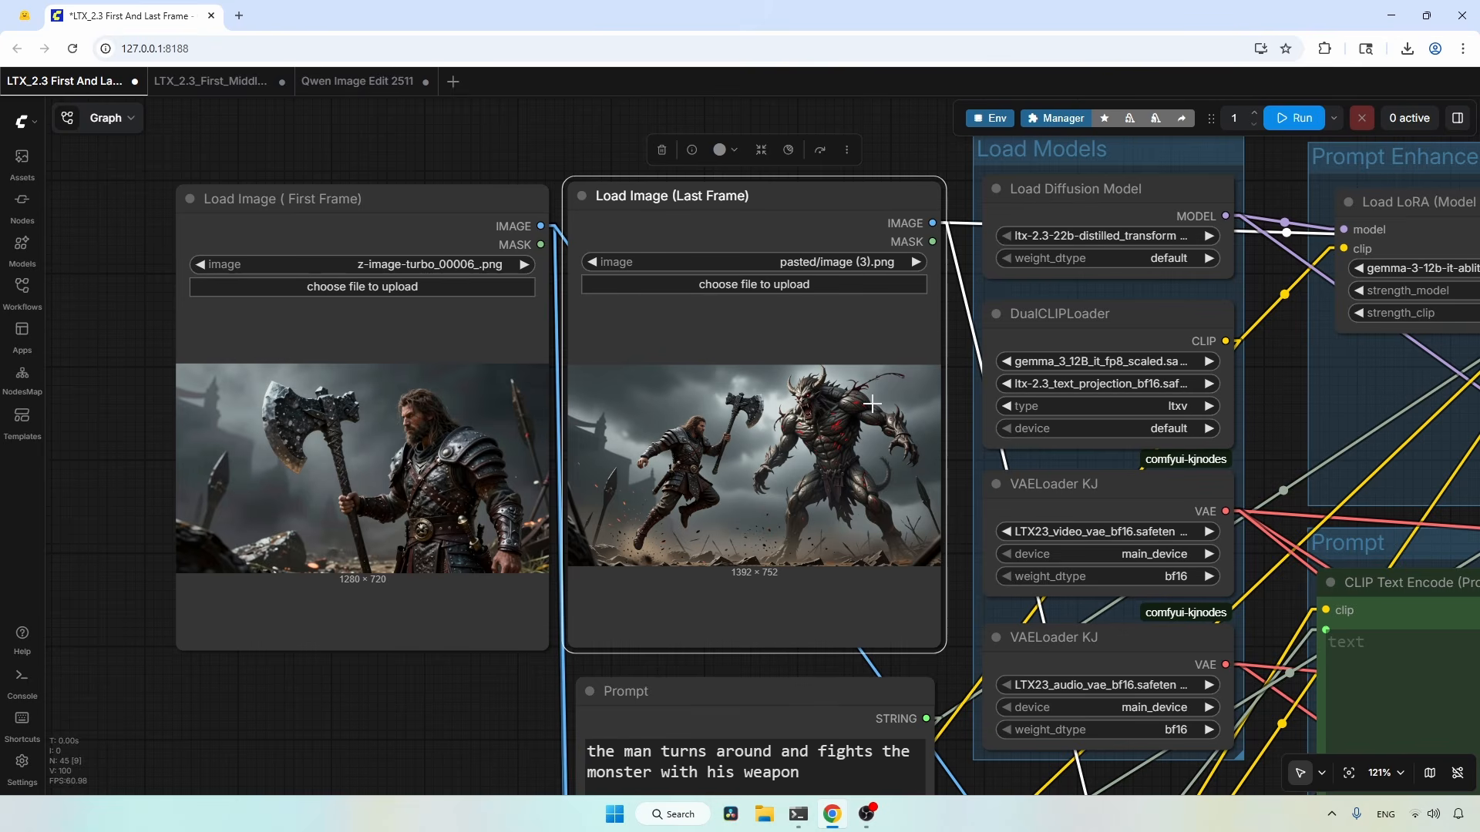
scroll(871, 402, up, 1)
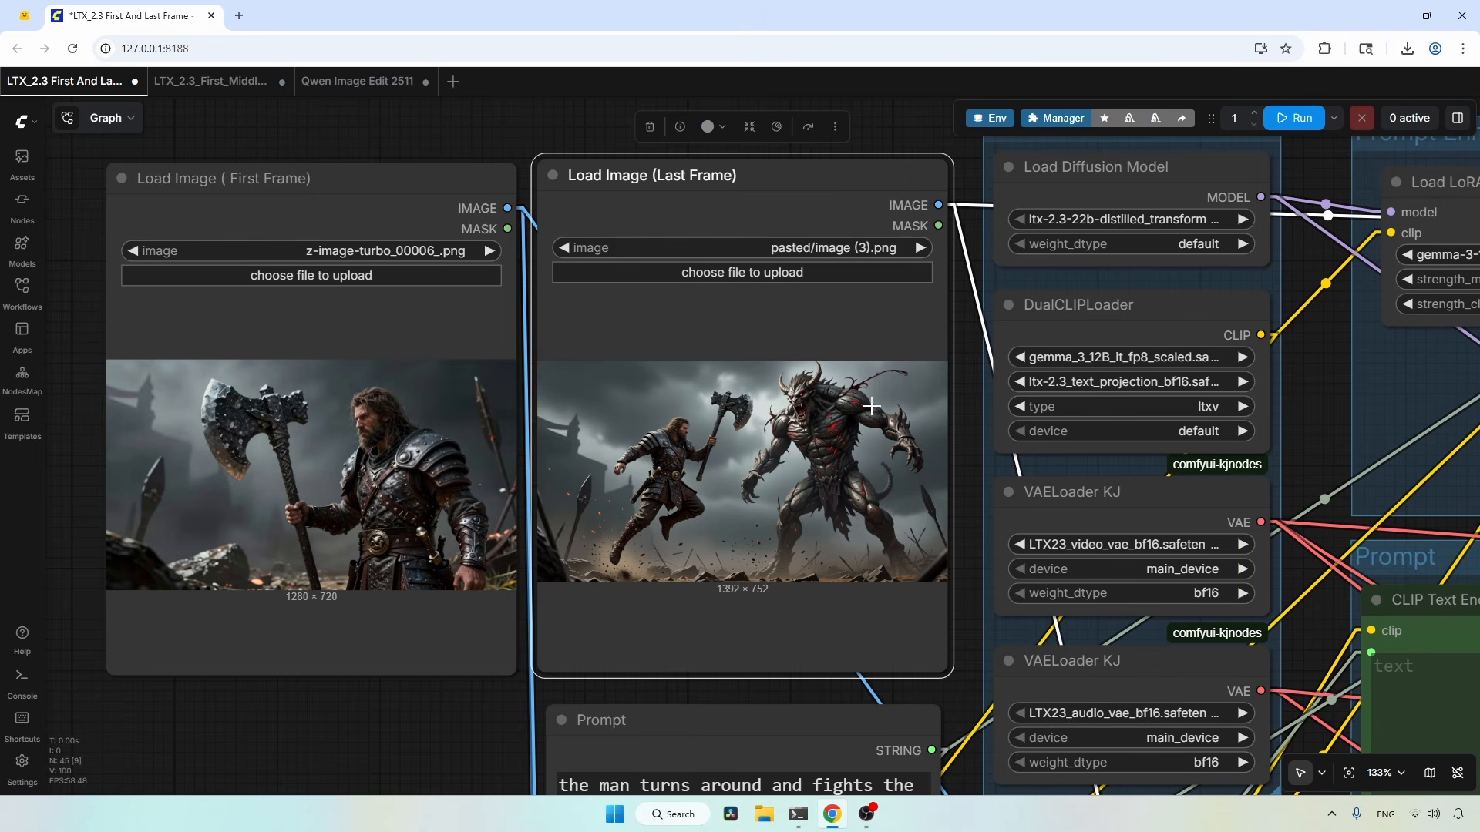
scroll(871, 406, down, 3)
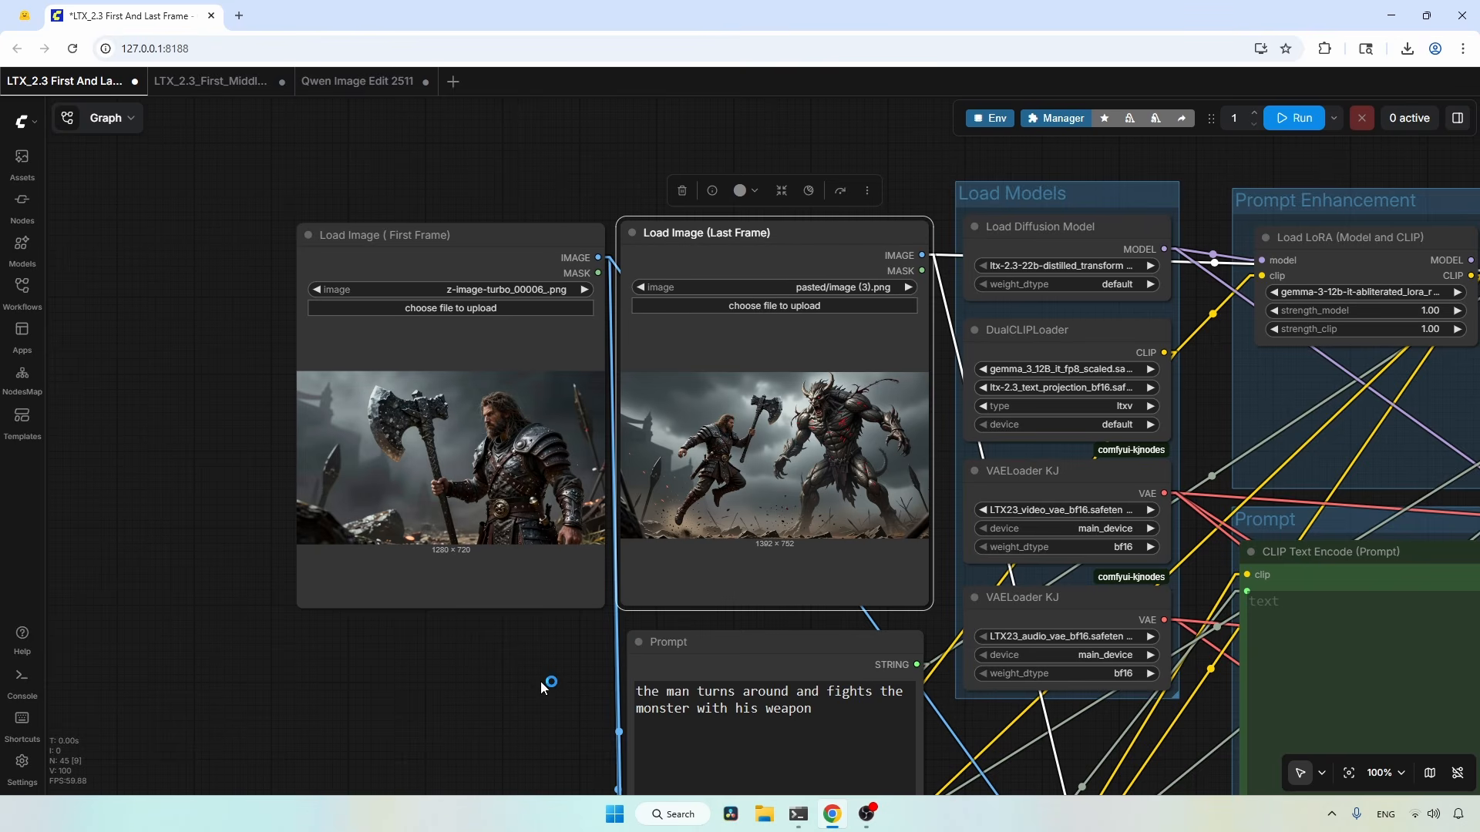
drag(548, 683, 558, 359)
click(725, 341)
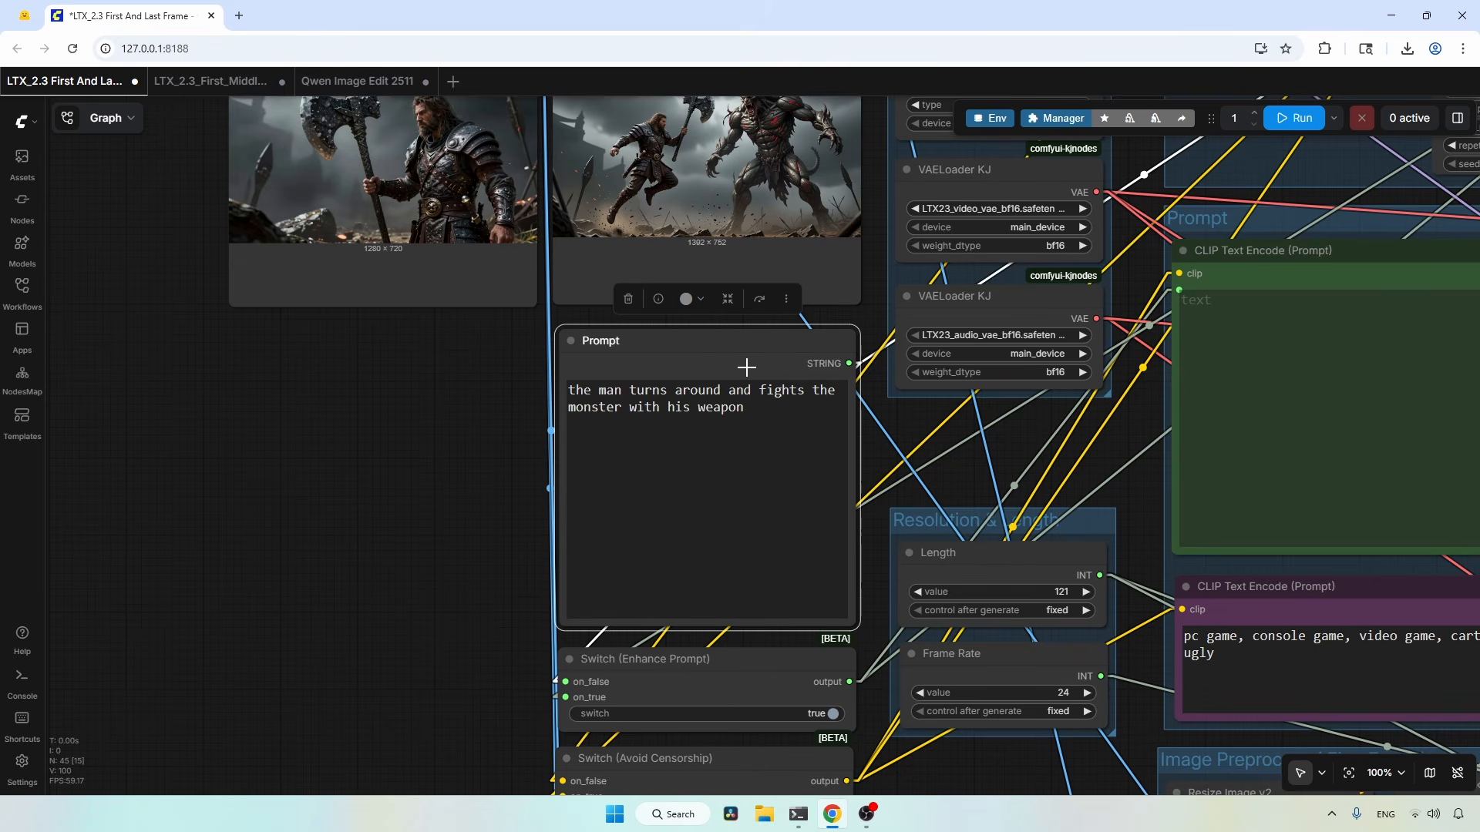
Set the Switch (Vertical) node in the Horizontal or Vertical group to false.
scroll(746, 367, down, 2)
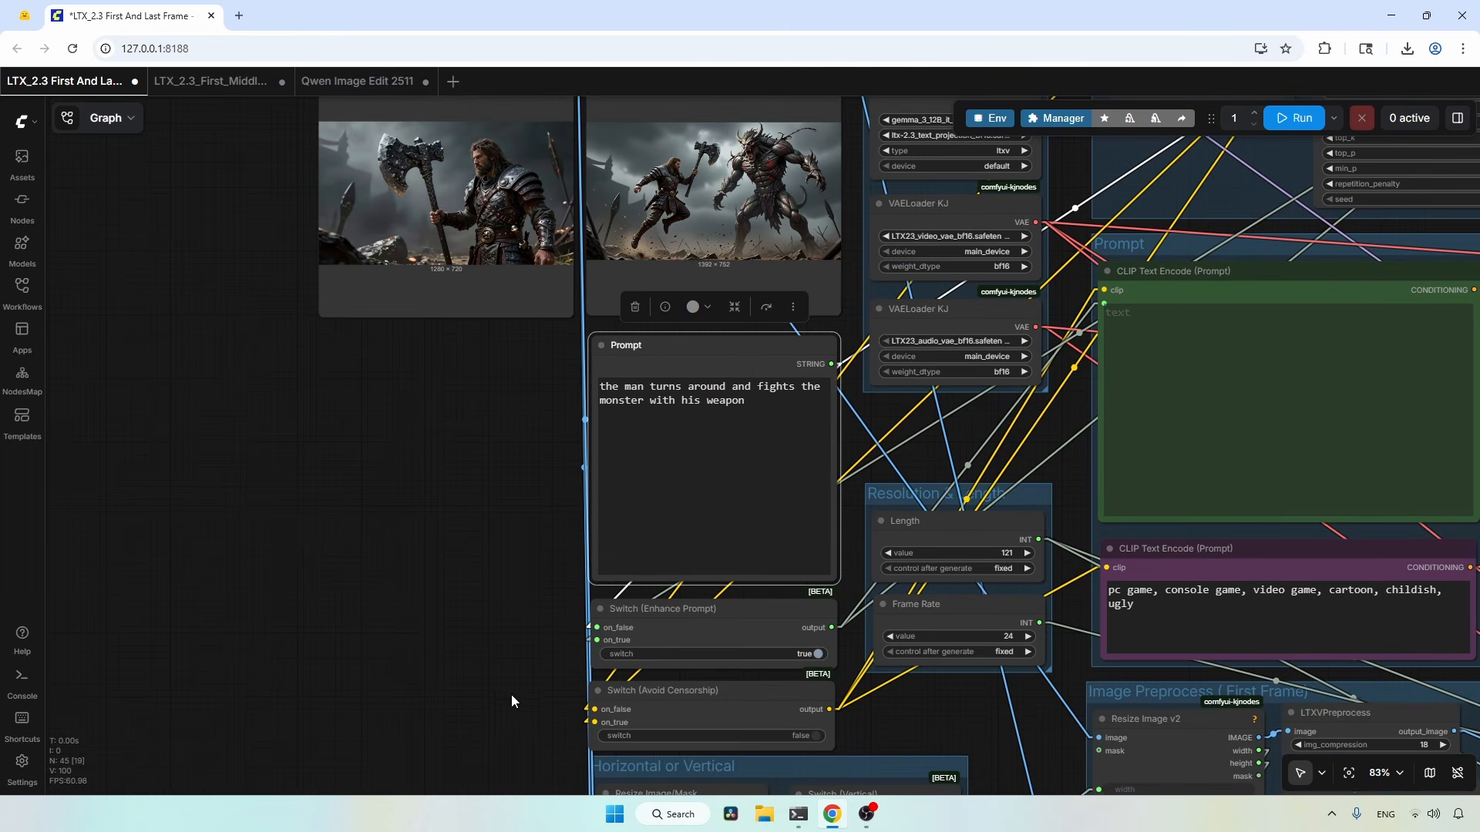
drag(511, 696, 460, 367)
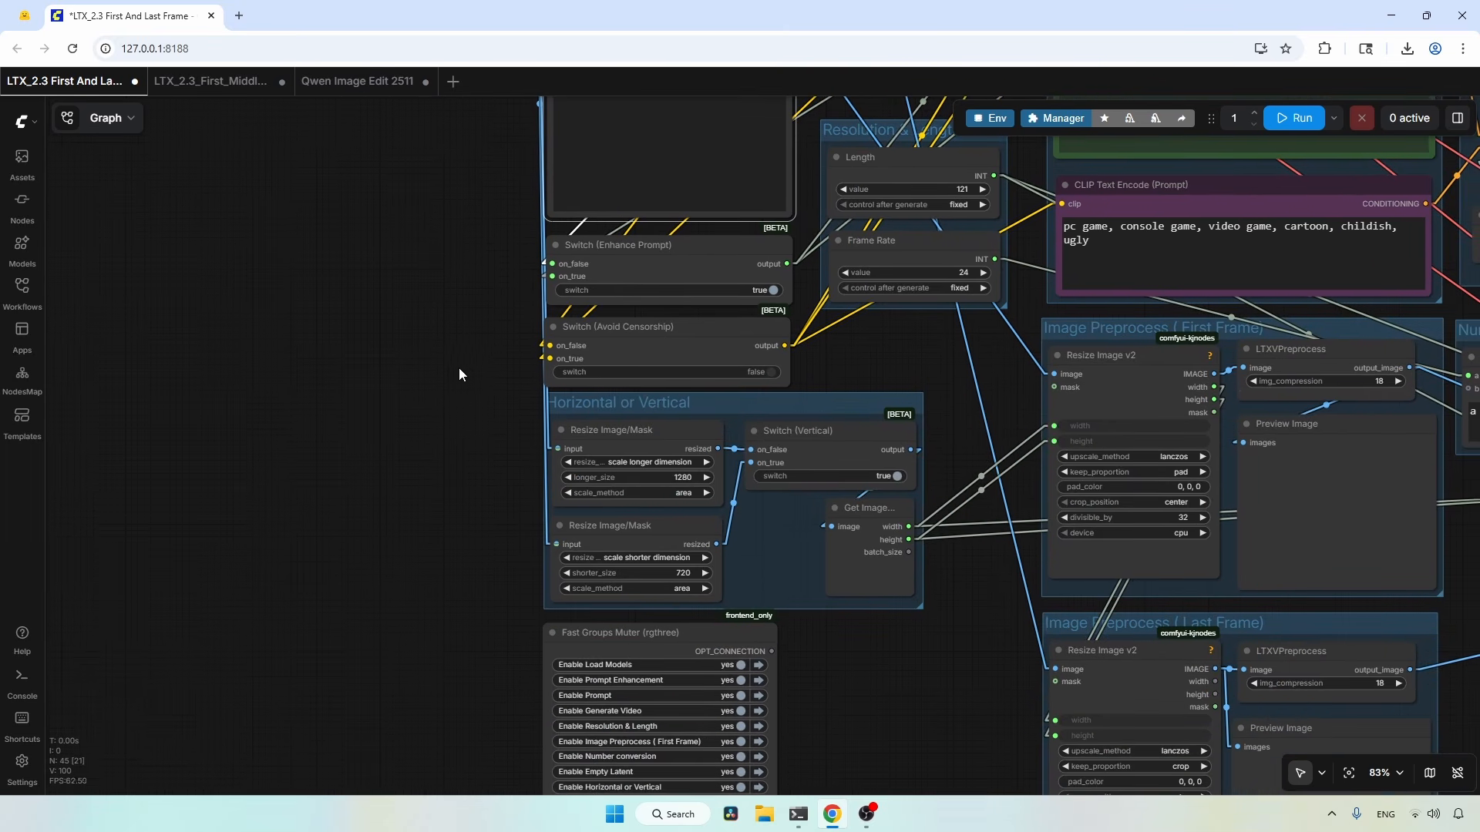
scroll(493, 566, up, 1)
scroll(497, 551, up, 3)
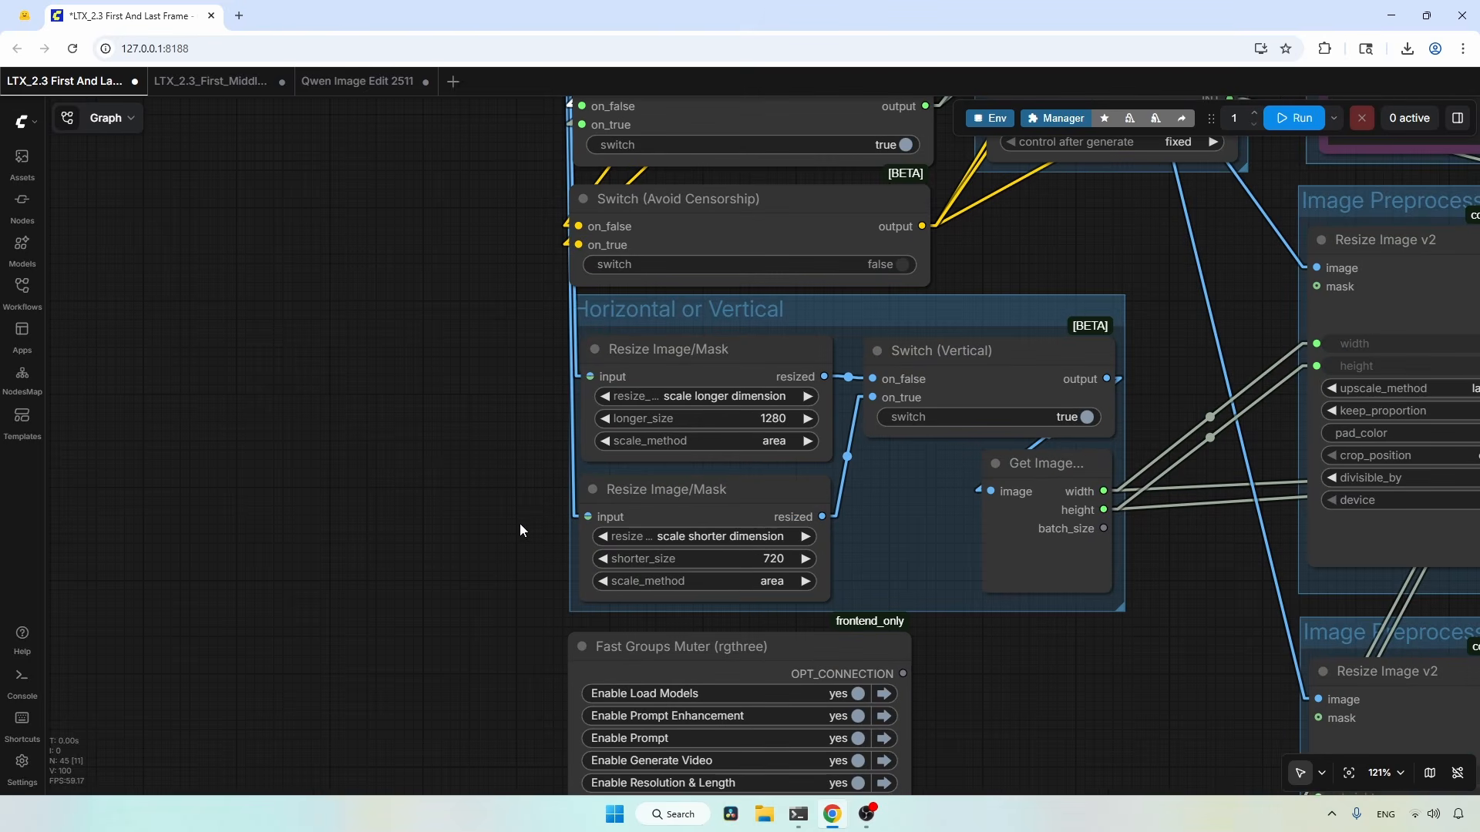
drag(519, 530, 475, 581)
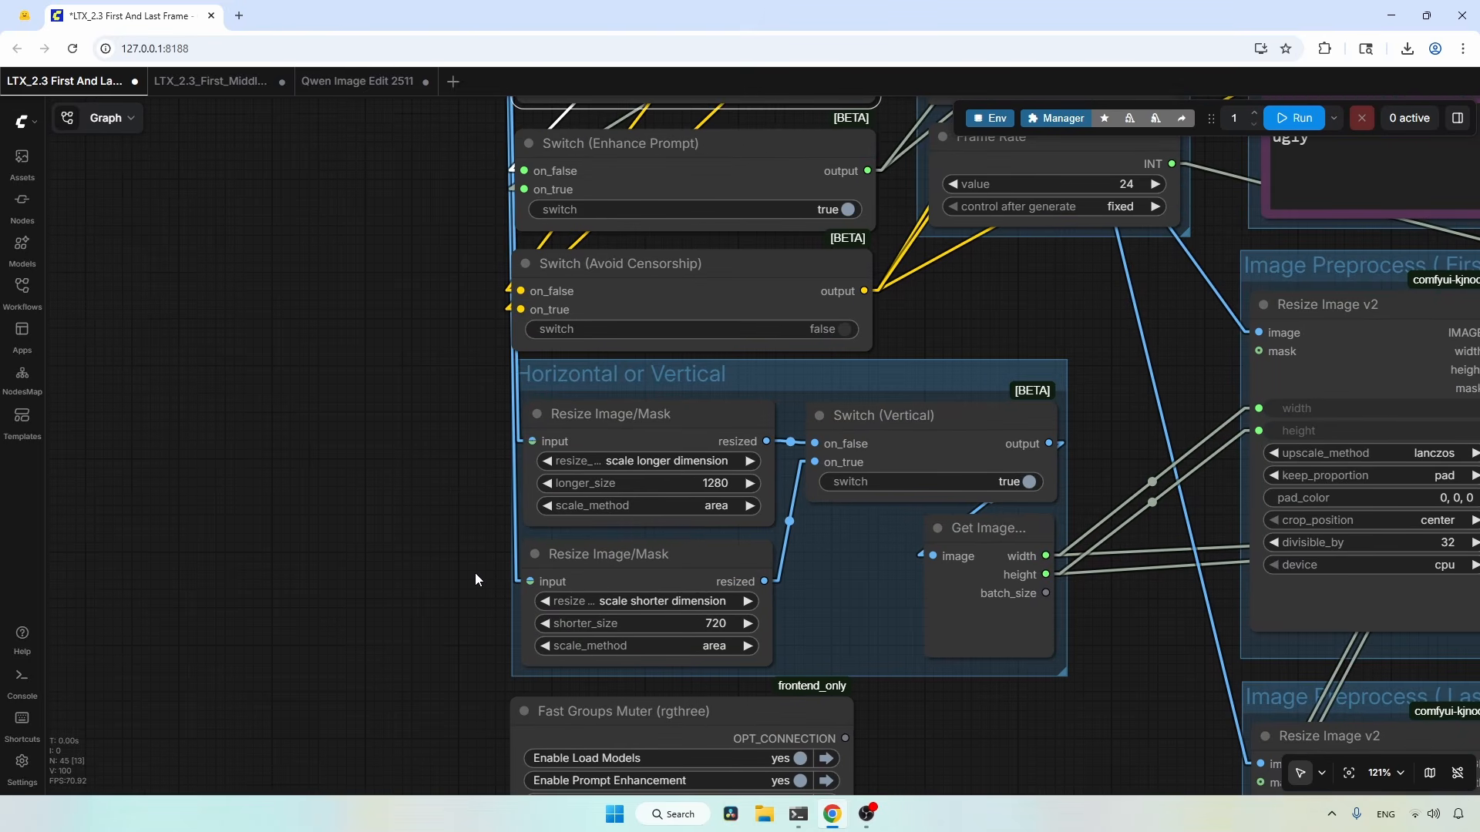
click(838, 378)
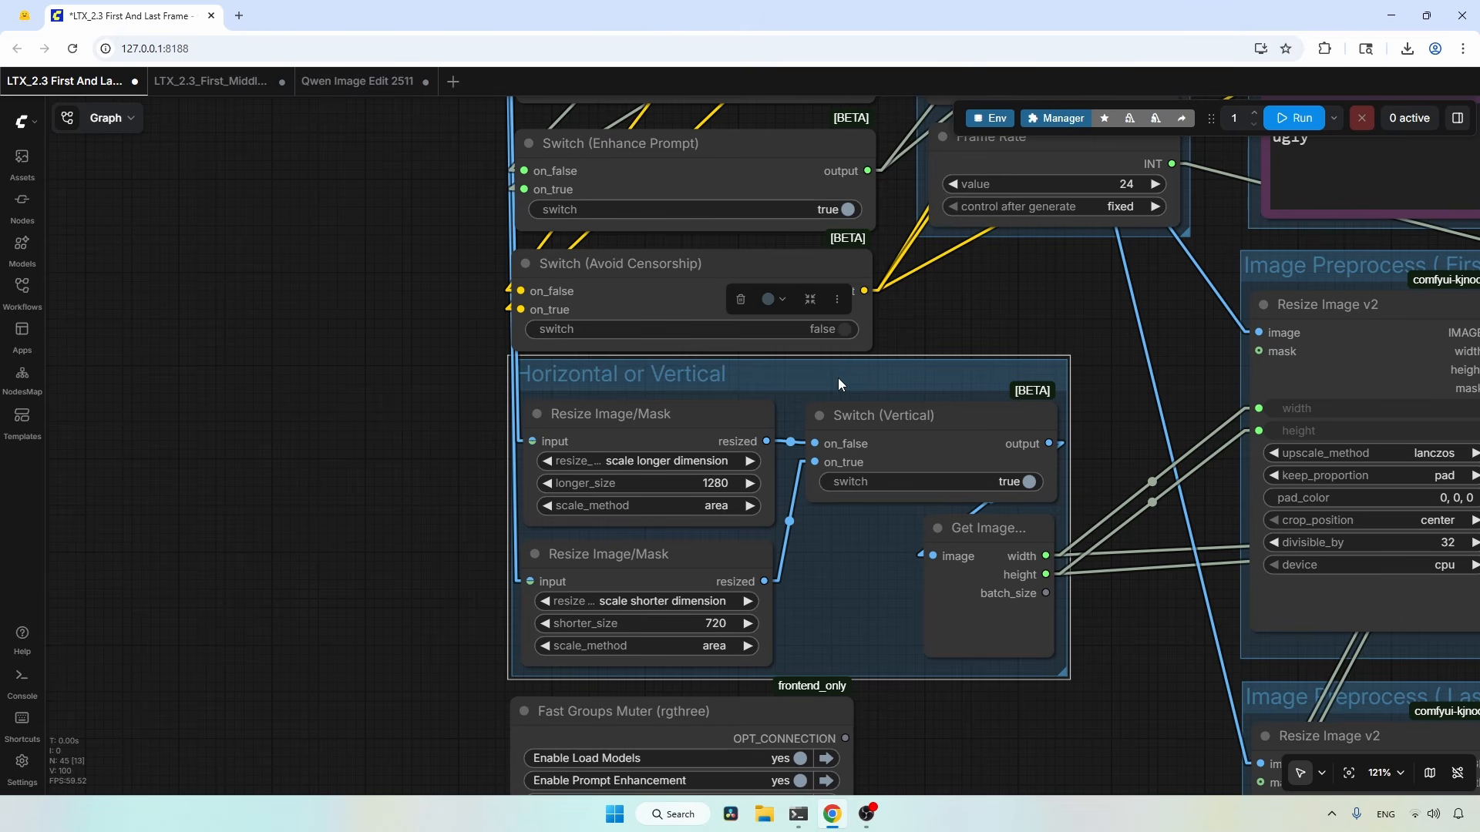
click(1024, 483)
Check the Length and Frame Rate nodes in the Resolution & Length group.
scroll(1024, 484, down, 4)
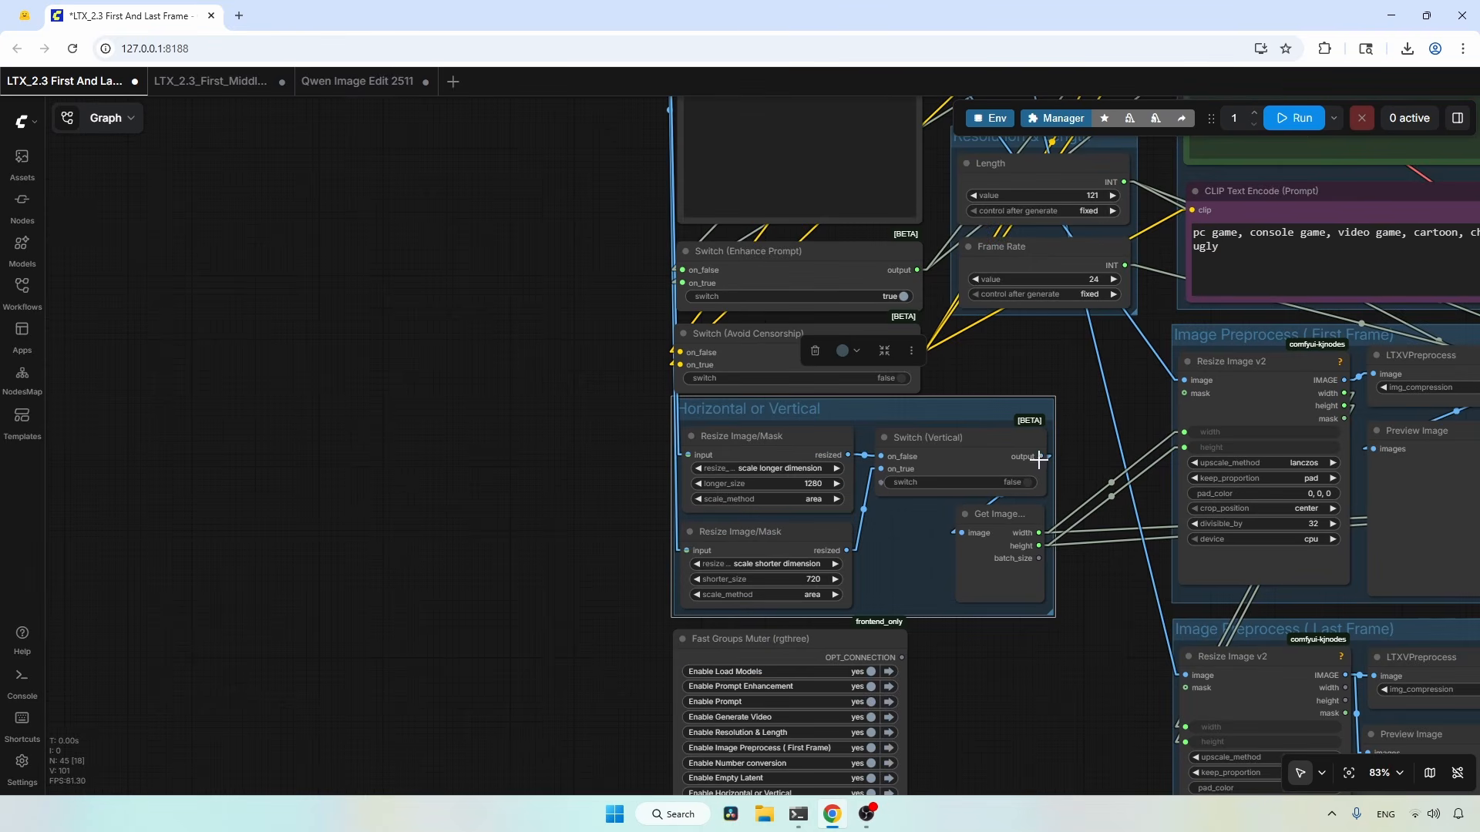
scroll(1066, 409, up, 3)
scroll(946, 402, up, 4)
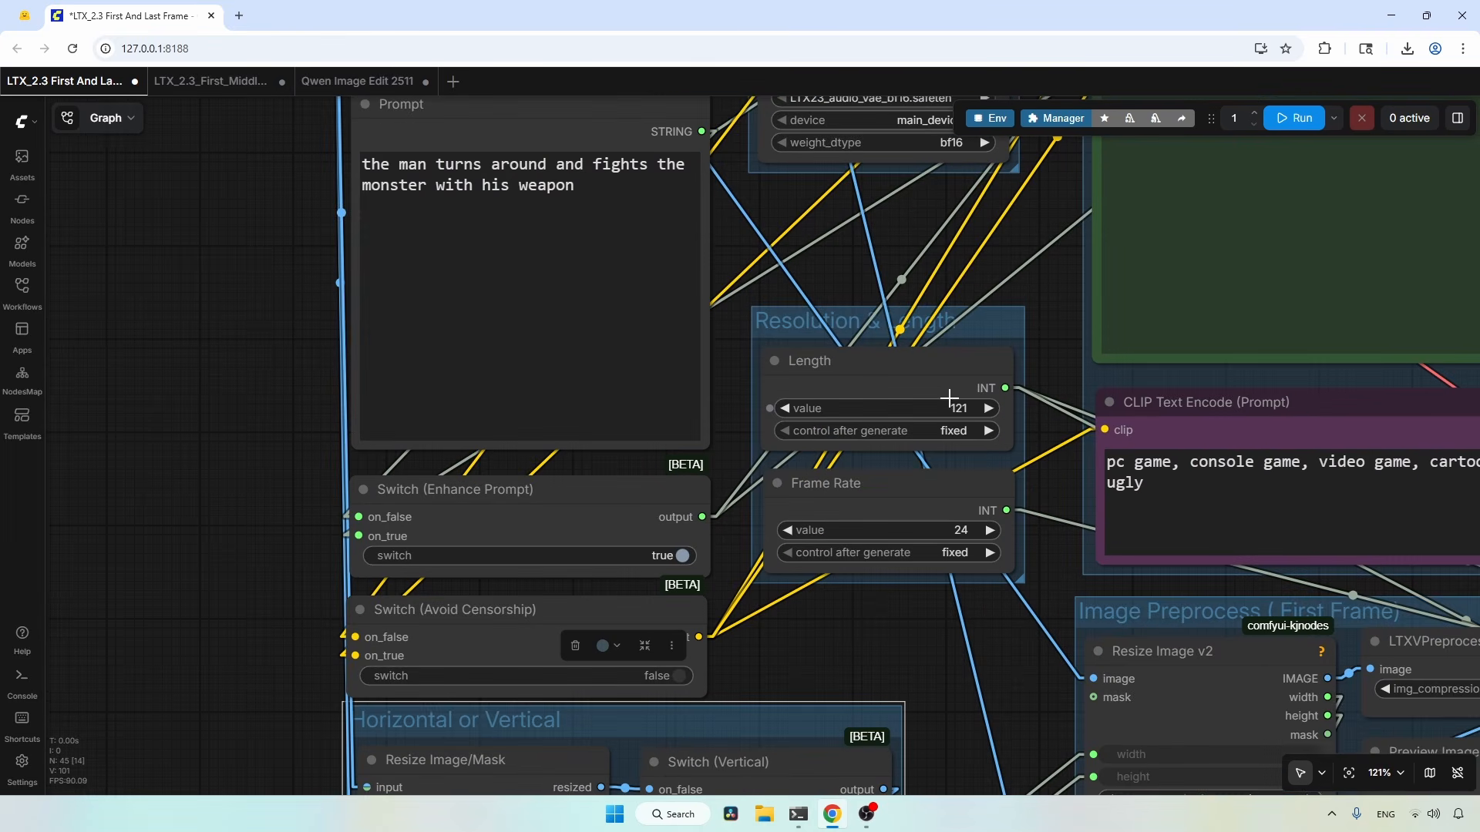
click(951, 389)
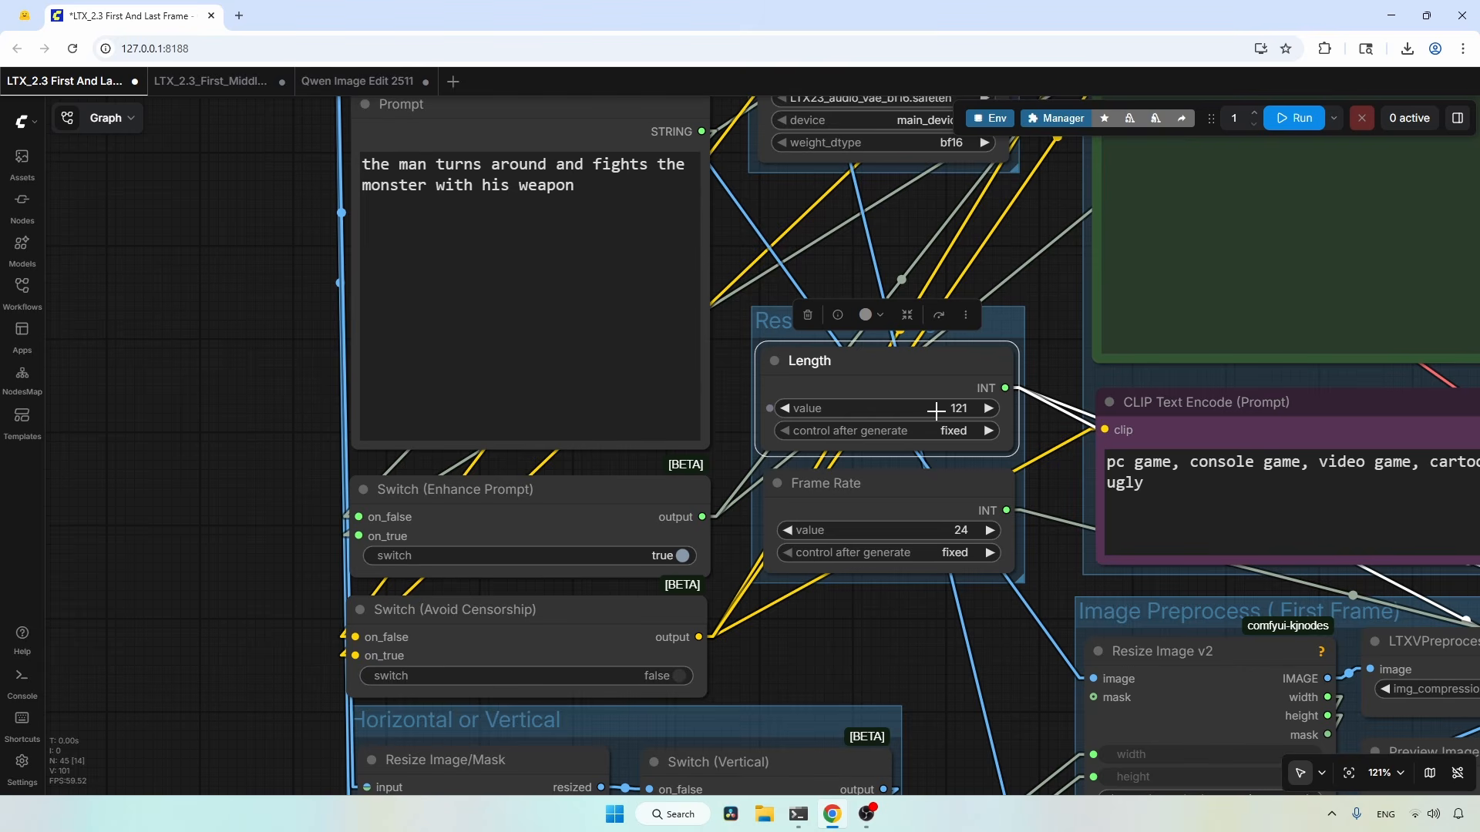
scroll(935, 411, down, 4)
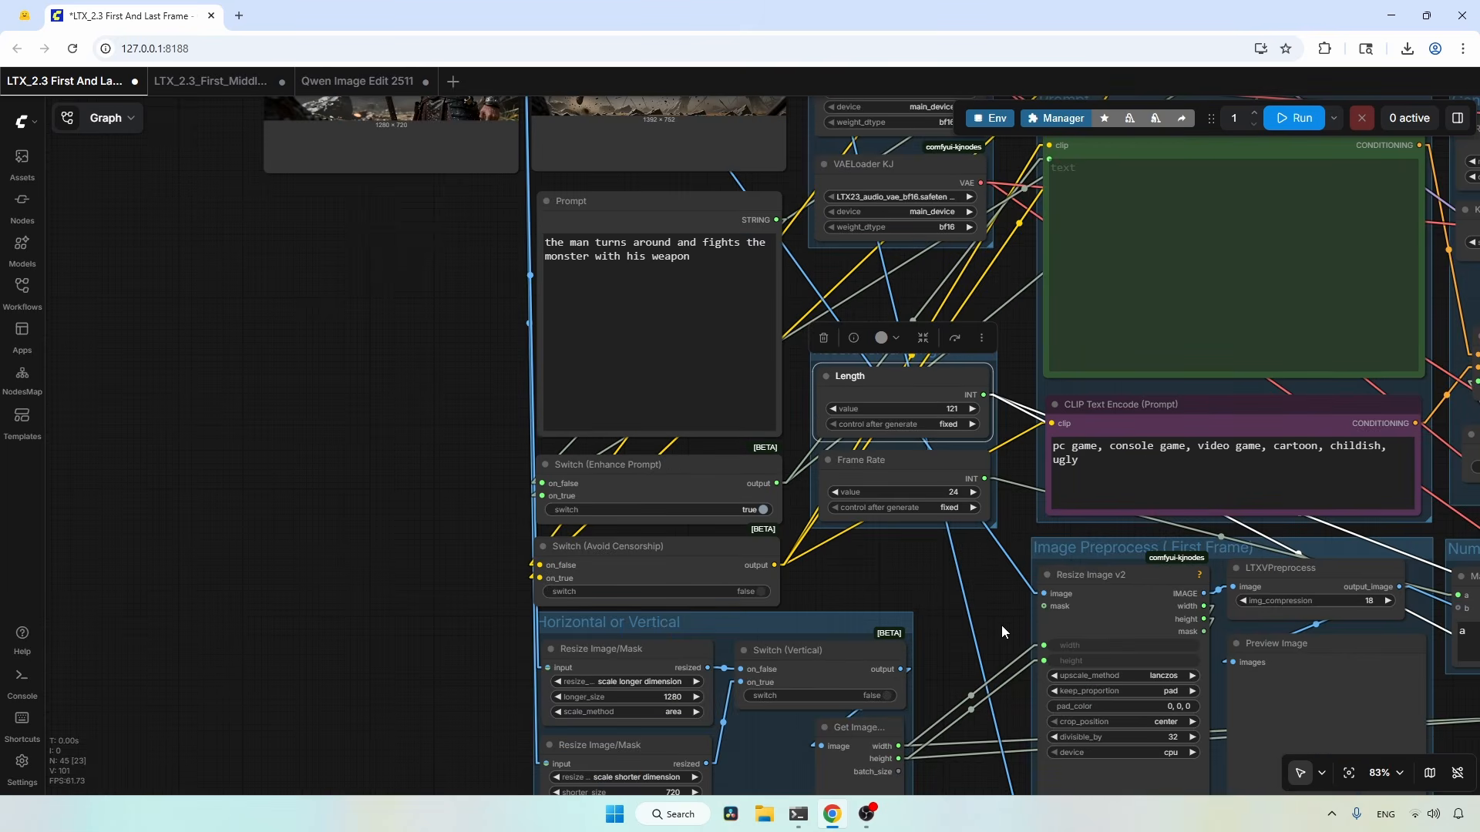
Inspect the frame index and strength of the first-frame and last-frame LTXVAddGuide nodes in the Empty Latent group.
drag(1001, 626, 637, 268)
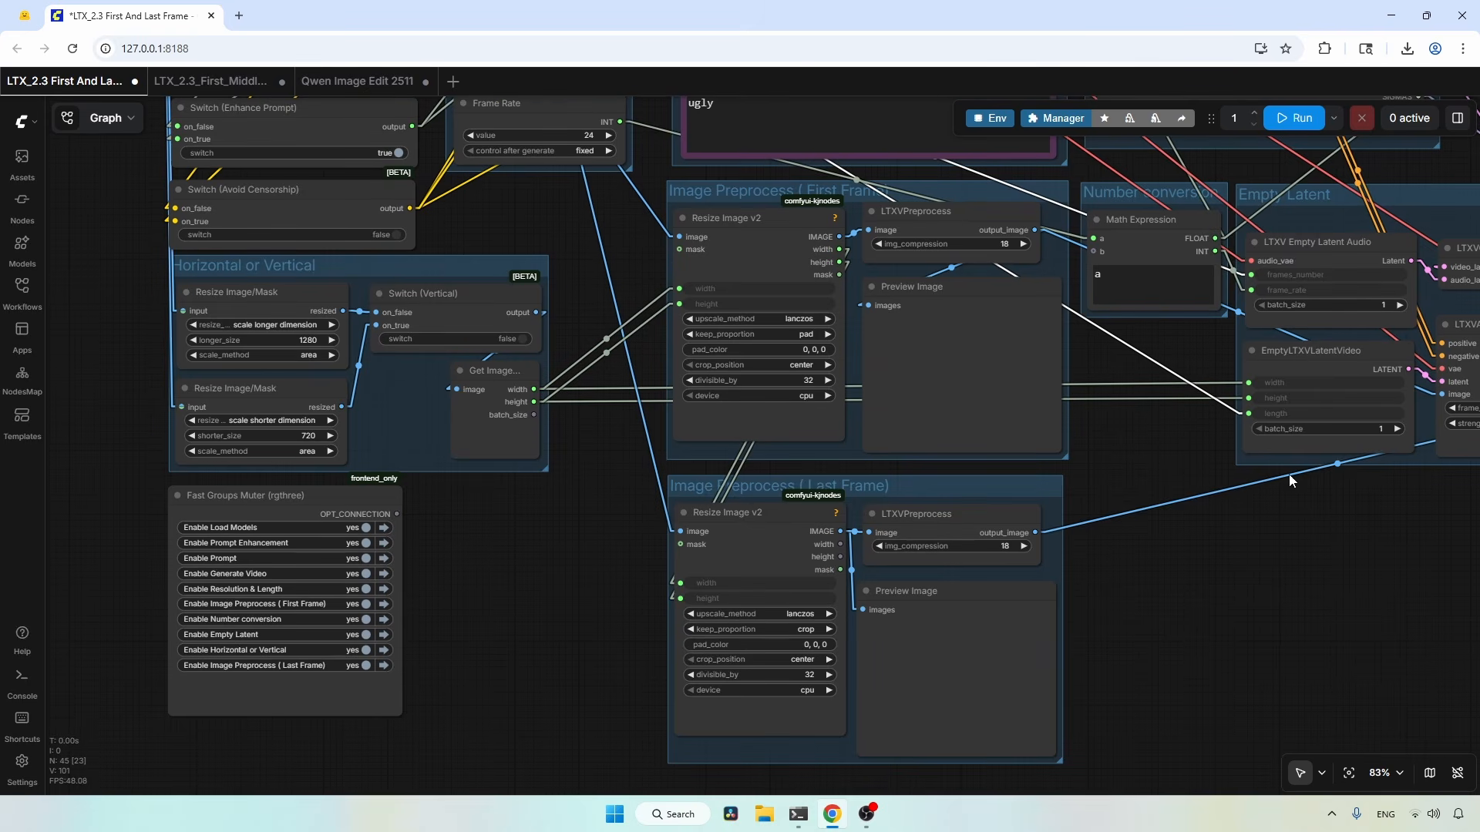
drag(1283, 538, 748, 595)
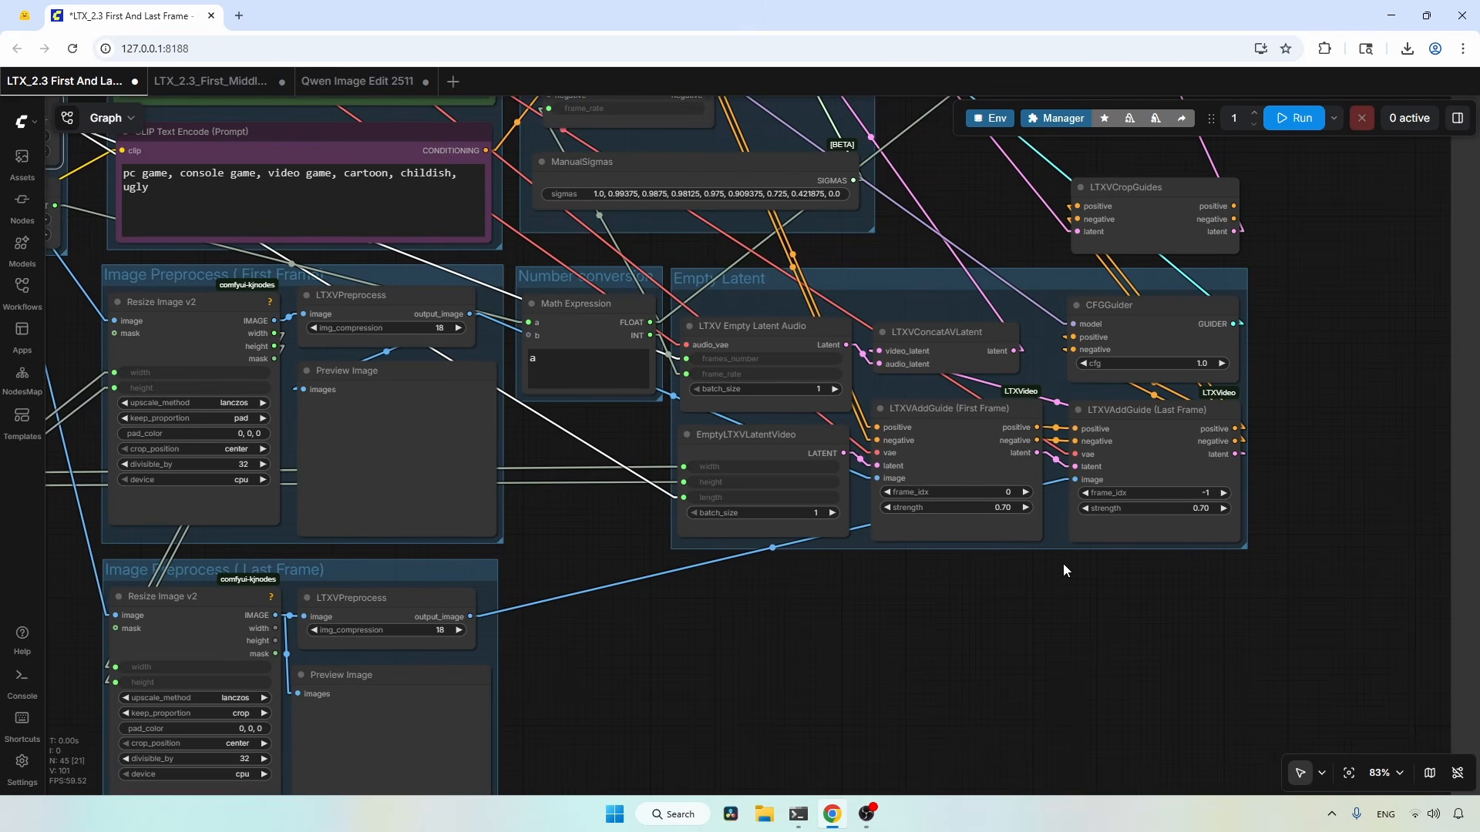
scroll(1046, 571, up, 2)
click(970, 407)
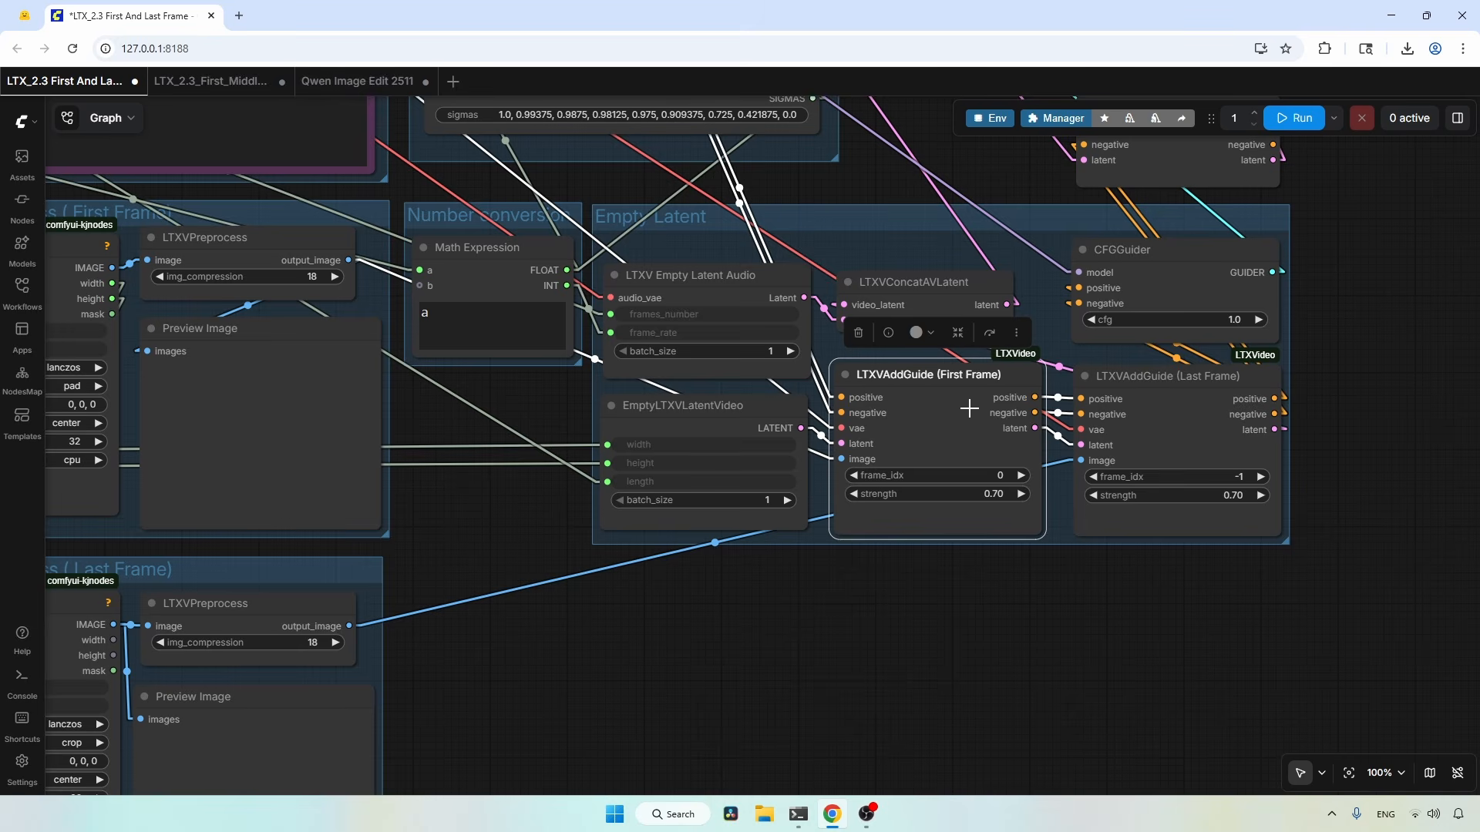
scroll(969, 408, up, 3)
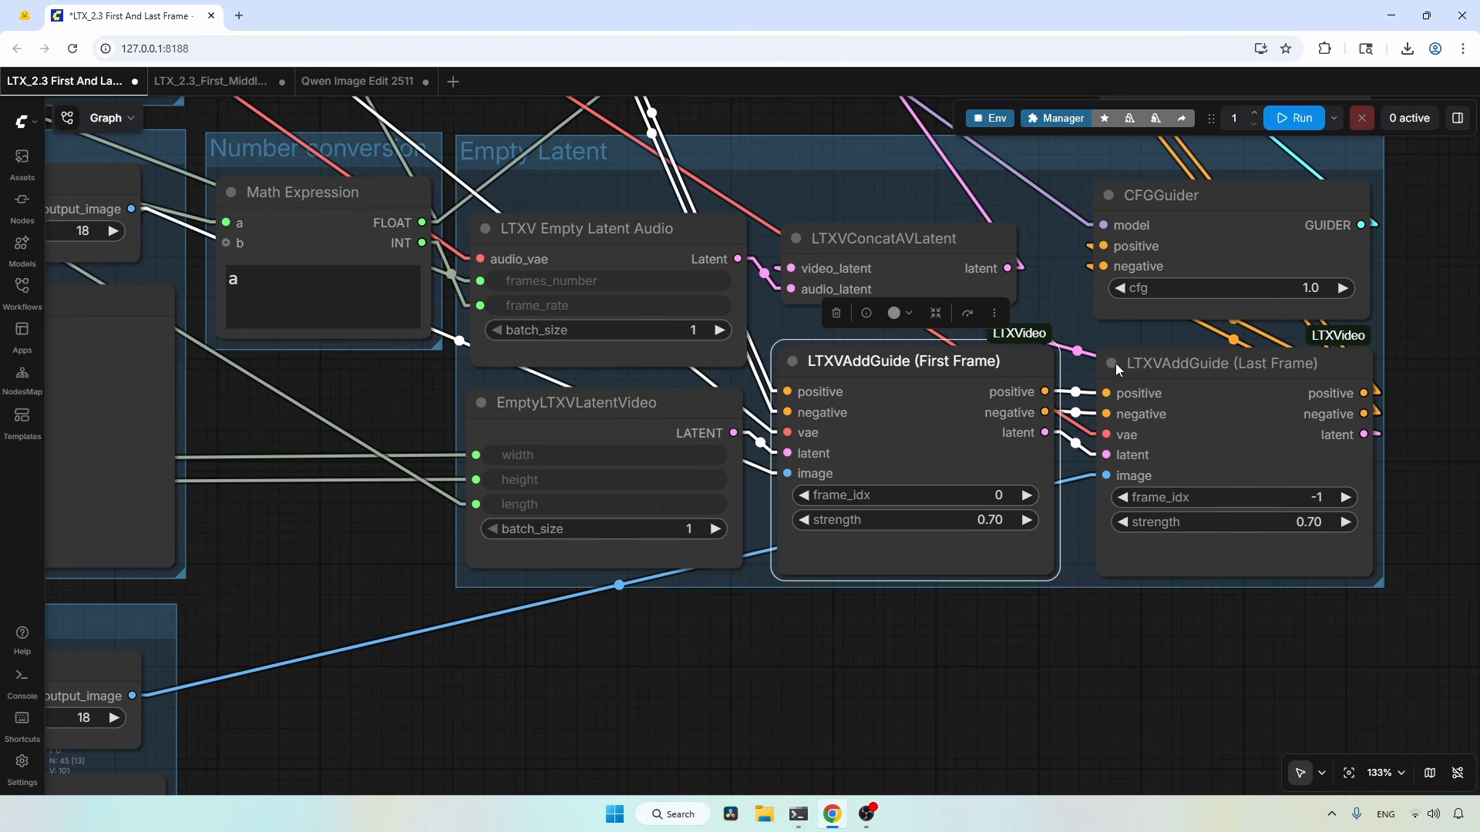
click(1273, 406)
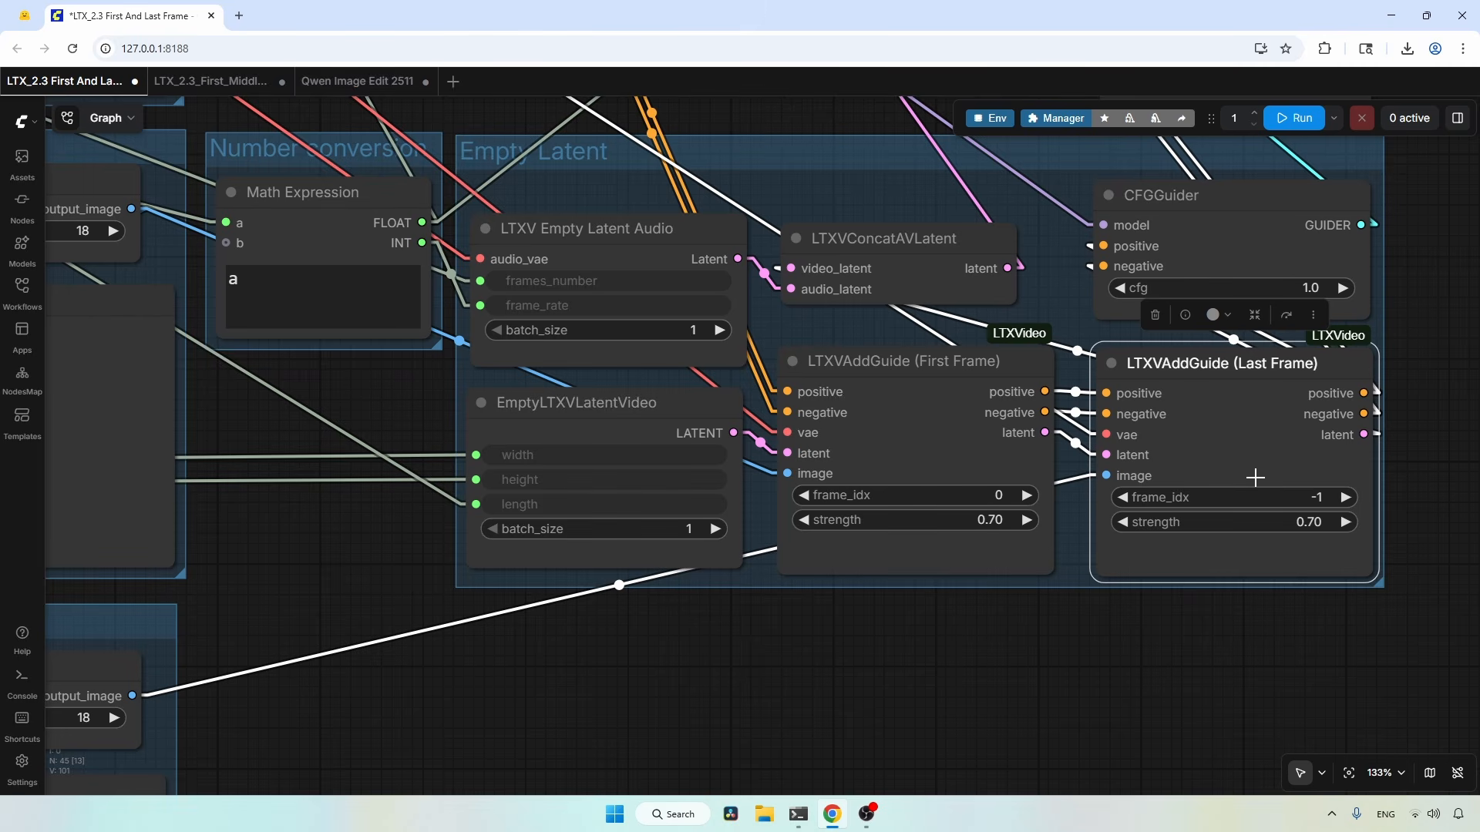
Run the first-and-last-frame workflow and view the generated video in the video output node.
scroll(1254, 477, down, 9)
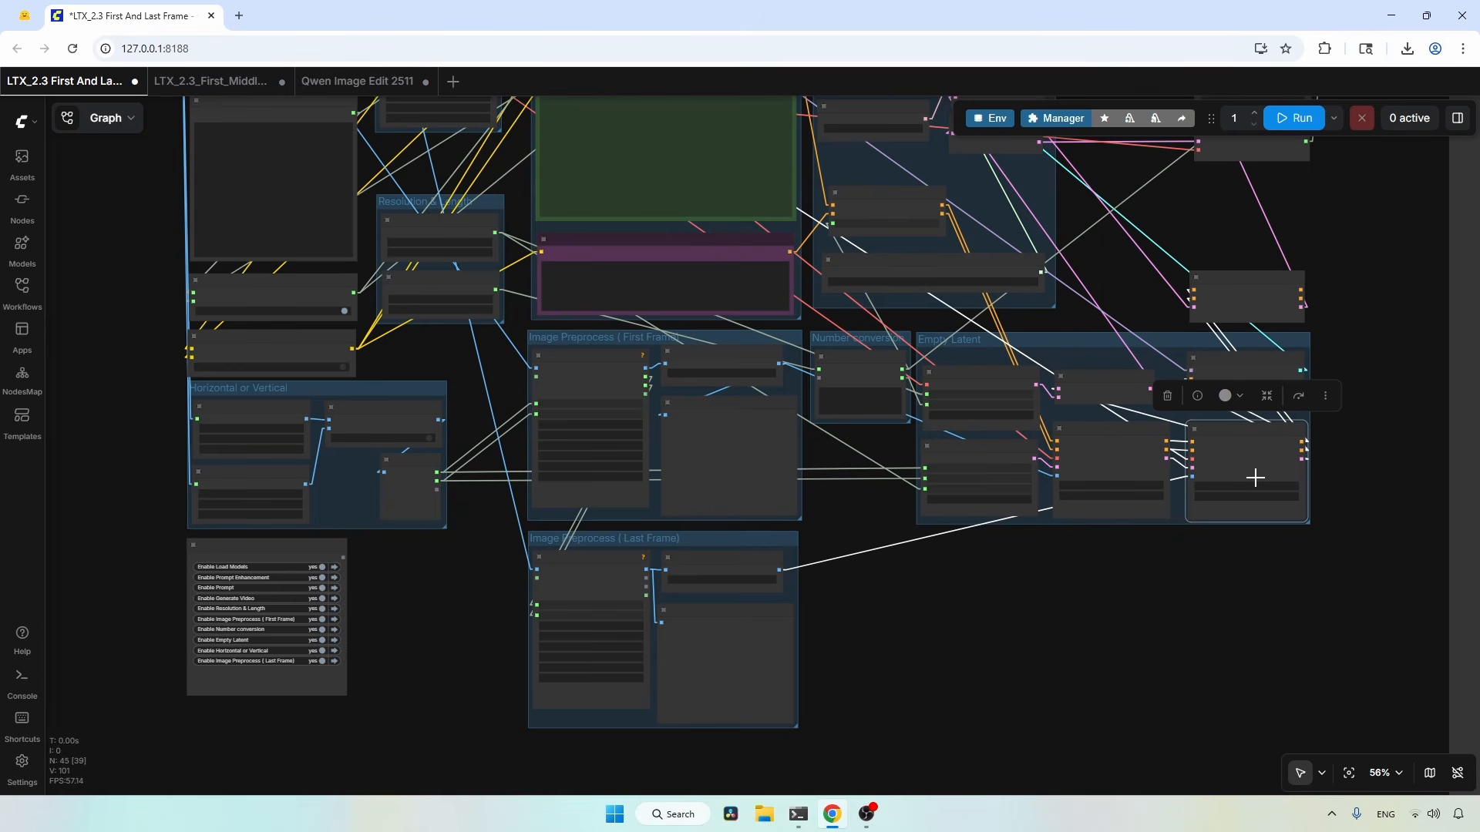
drag(1353, 244, 678, 296)
scroll(678, 296, up, 3)
drag(1464, 453, 1318, 574)
scroll(1318, 574, up, 2)
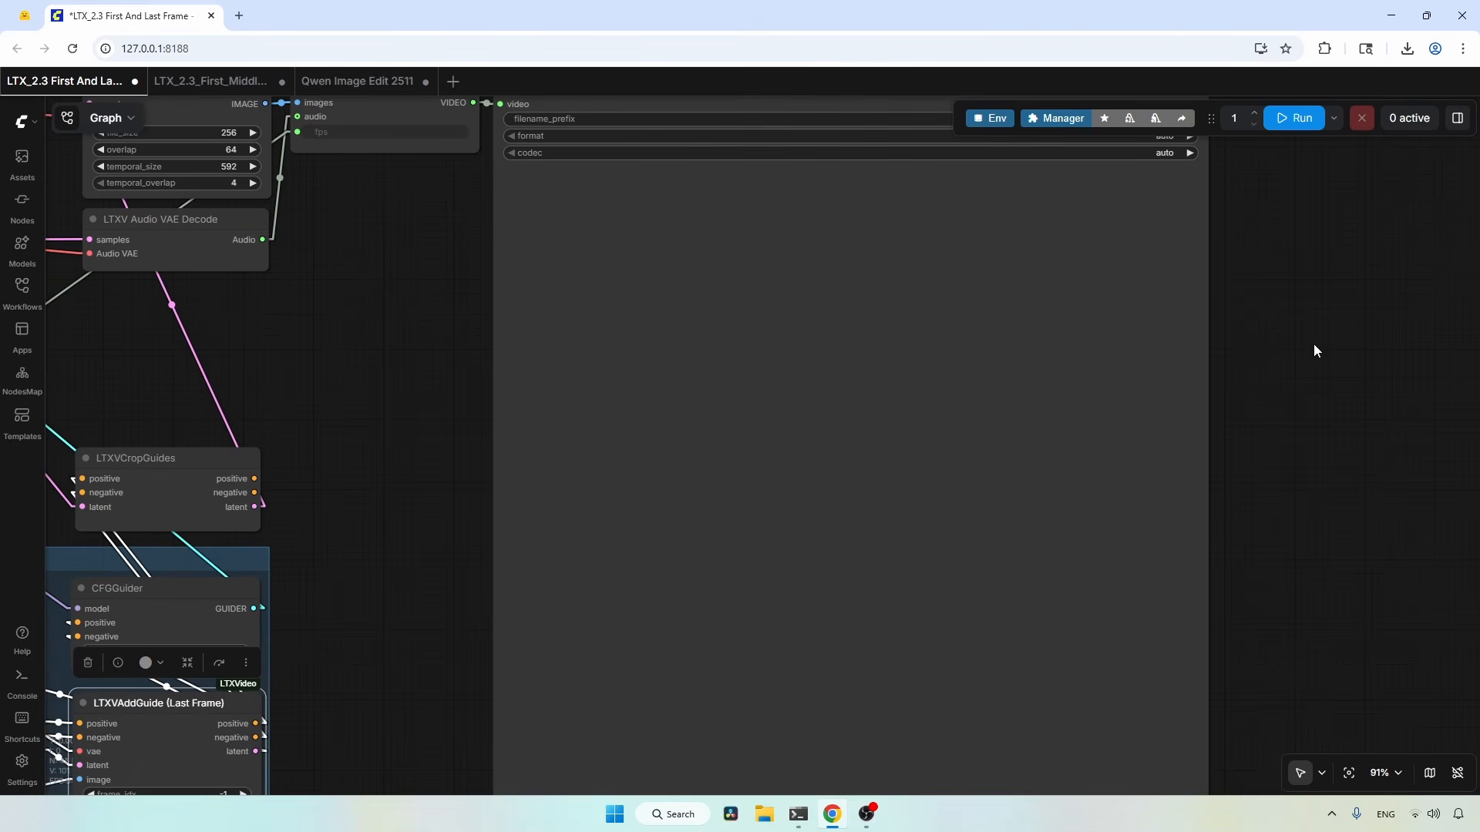
click(1274, 121)
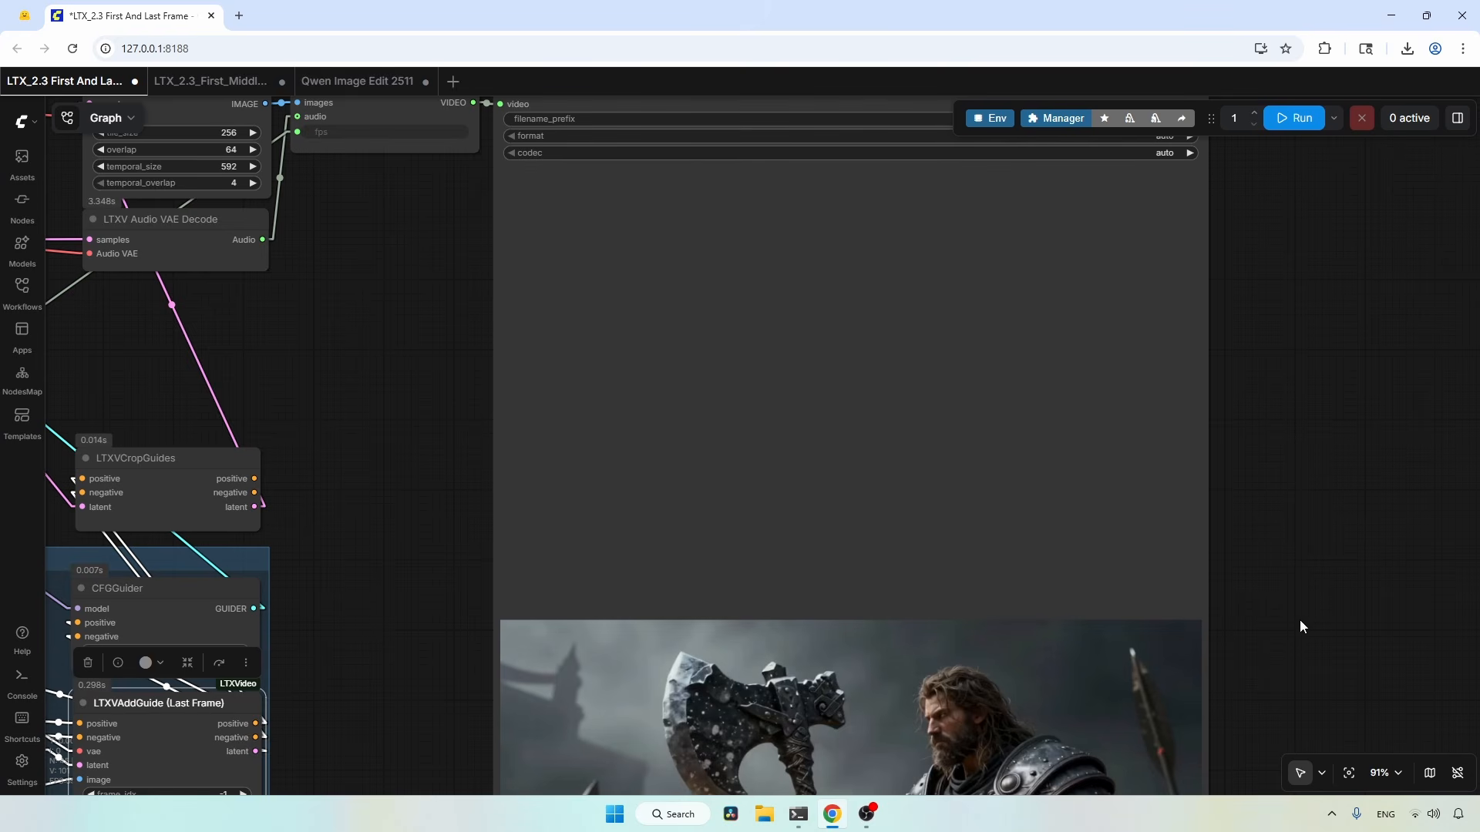
drag(1301, 621, 1281, 243)
click(932, 460)
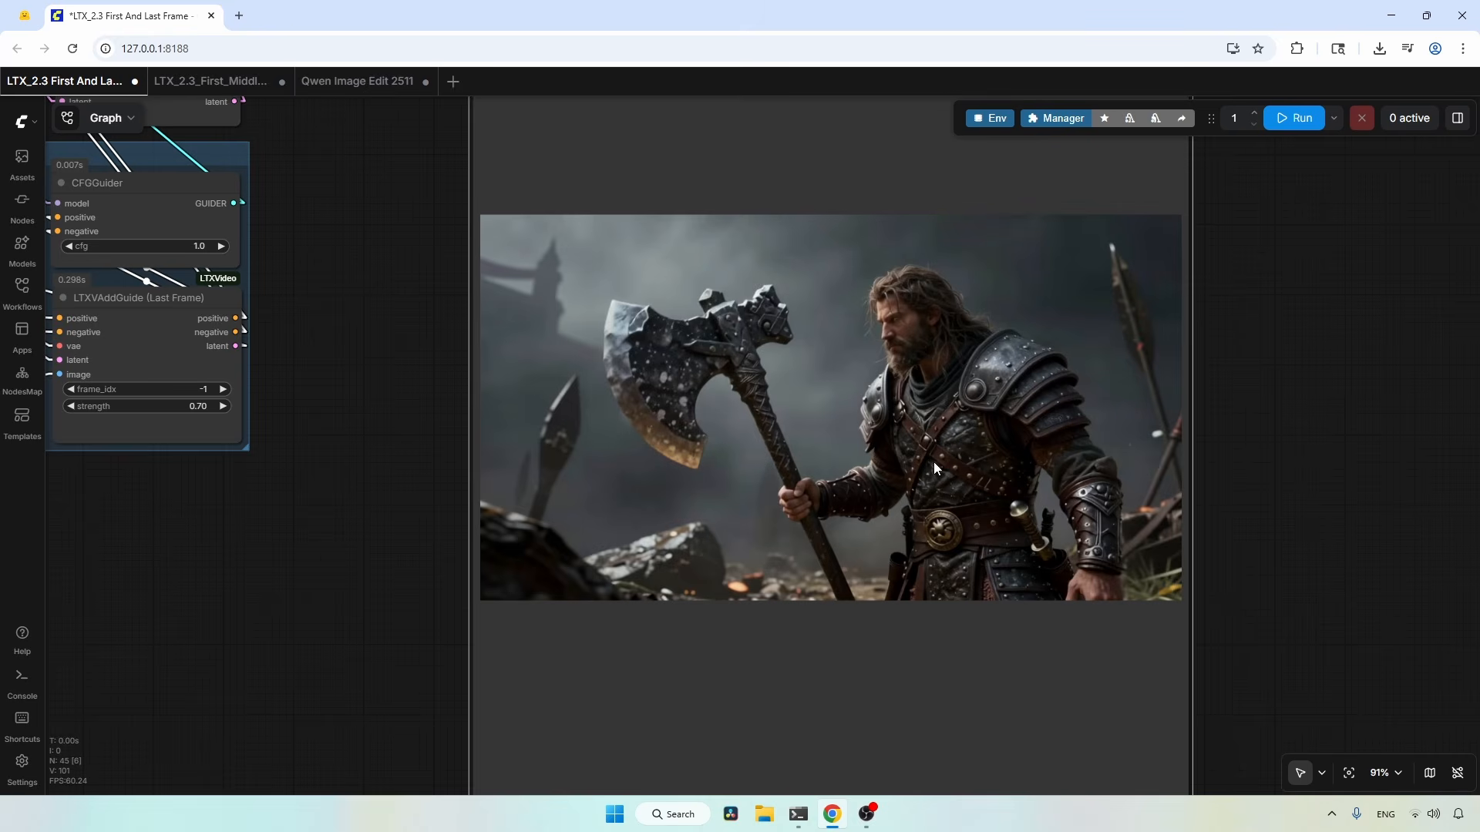
Switch to the LTX_2.3 first, middle and last frame workflow and examine the images in its three Load Image nodes.
click(244, 88)
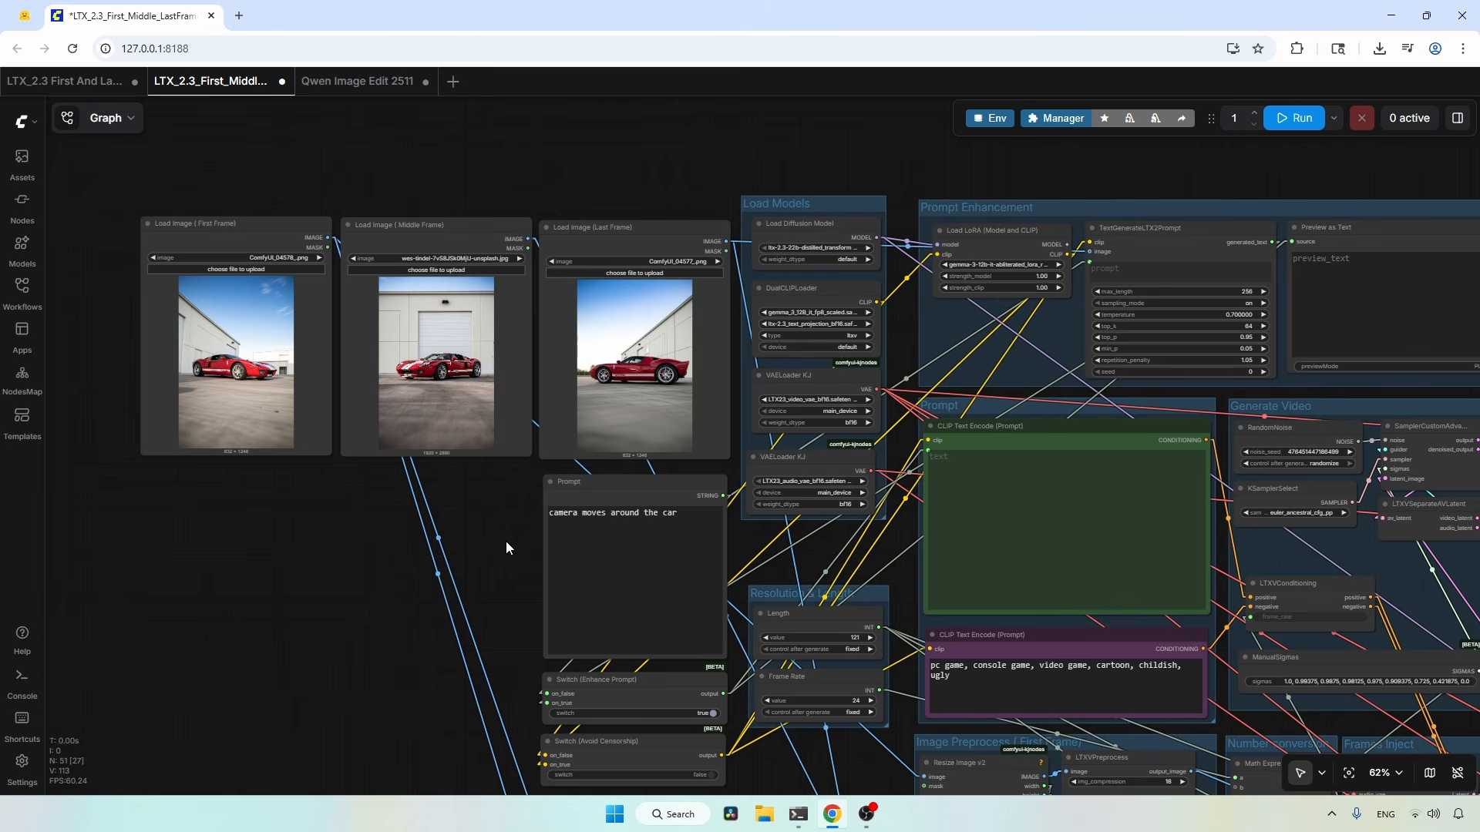
scroll(365, 549, up, 4)
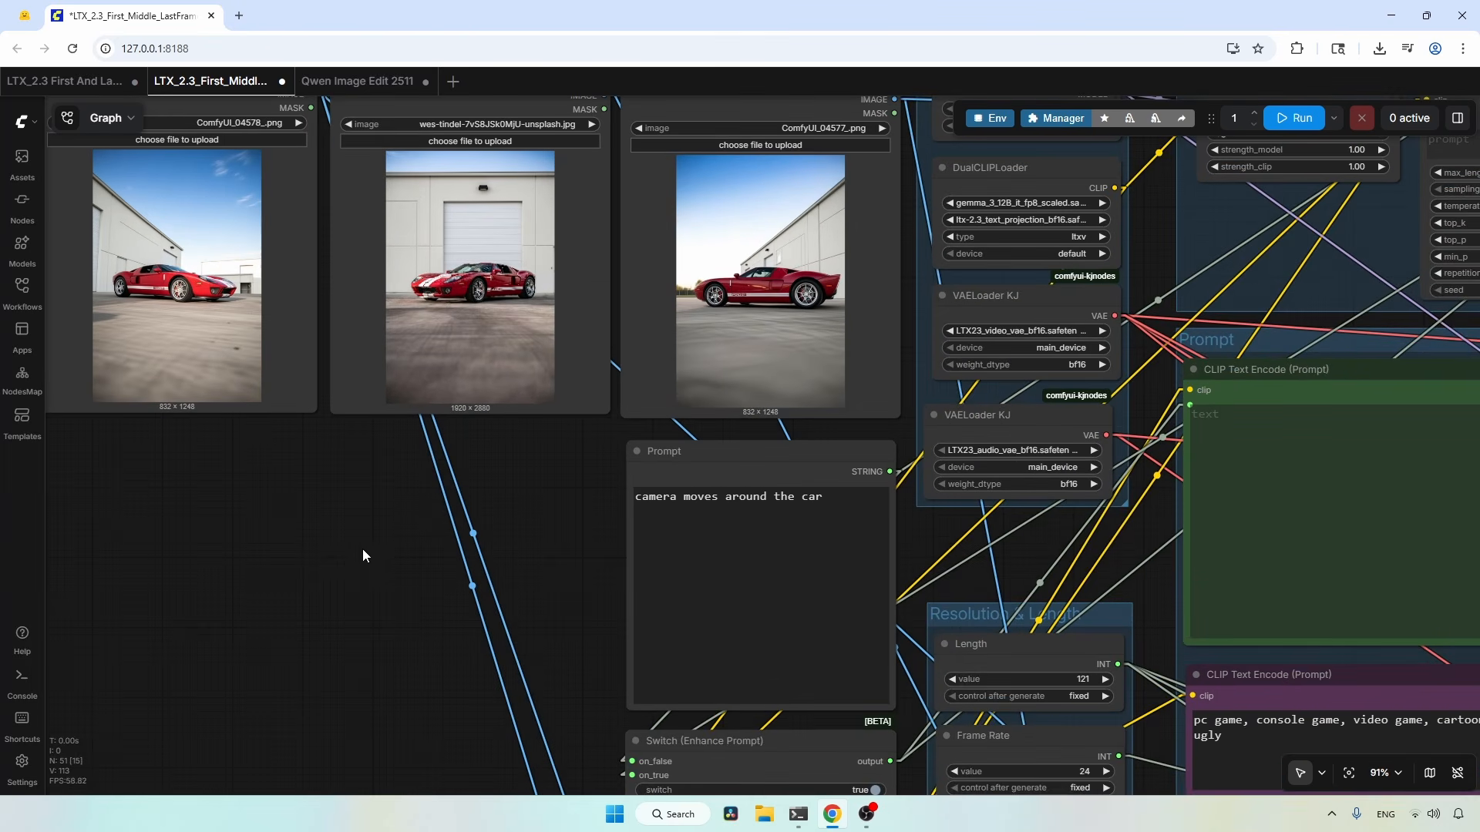
drag(363, 554, 478, 652)
drag(431, 565, 507, 764)
scroll(497, 686, up, 3)
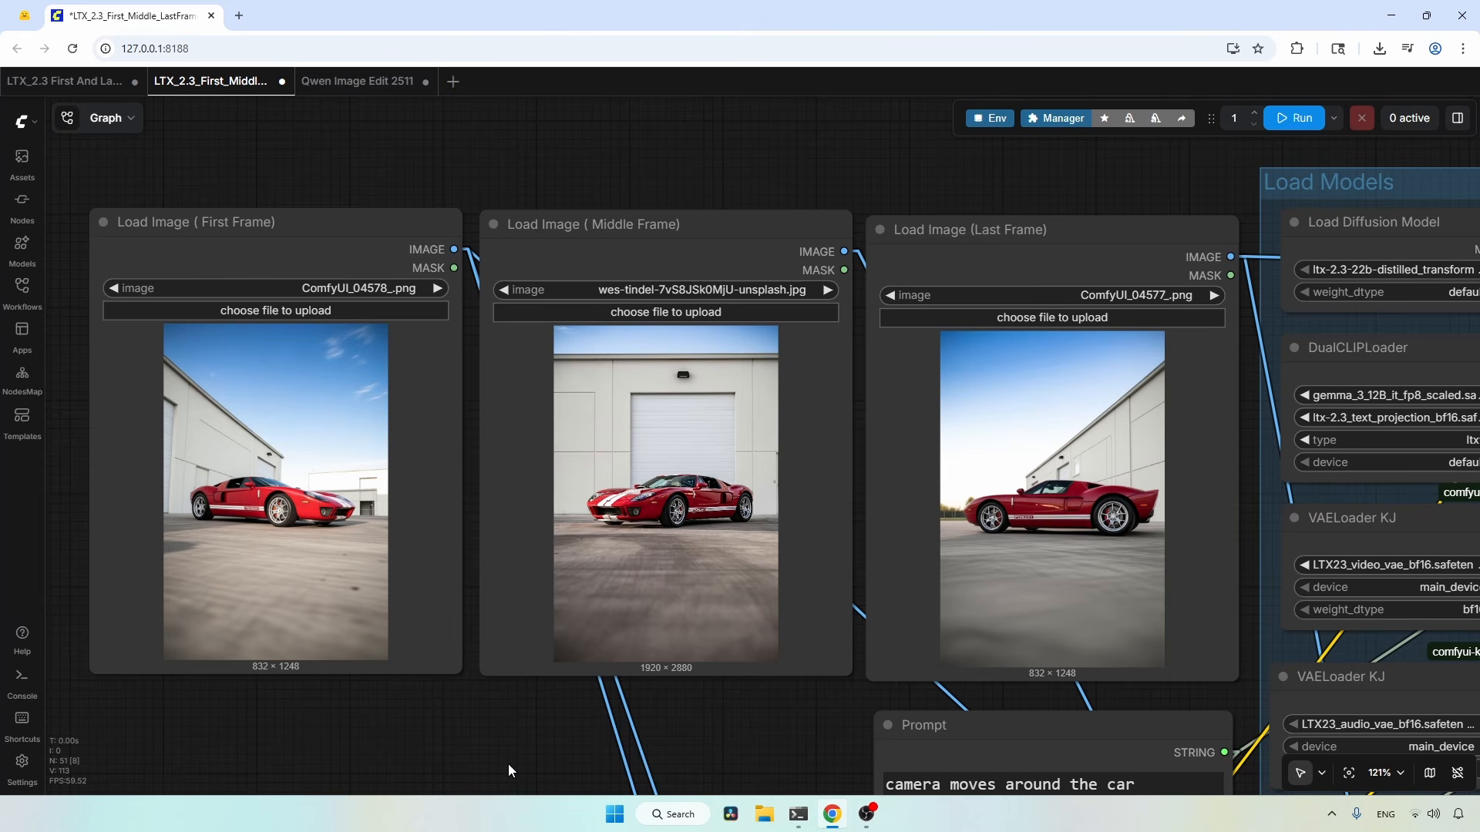
click(384, 468)
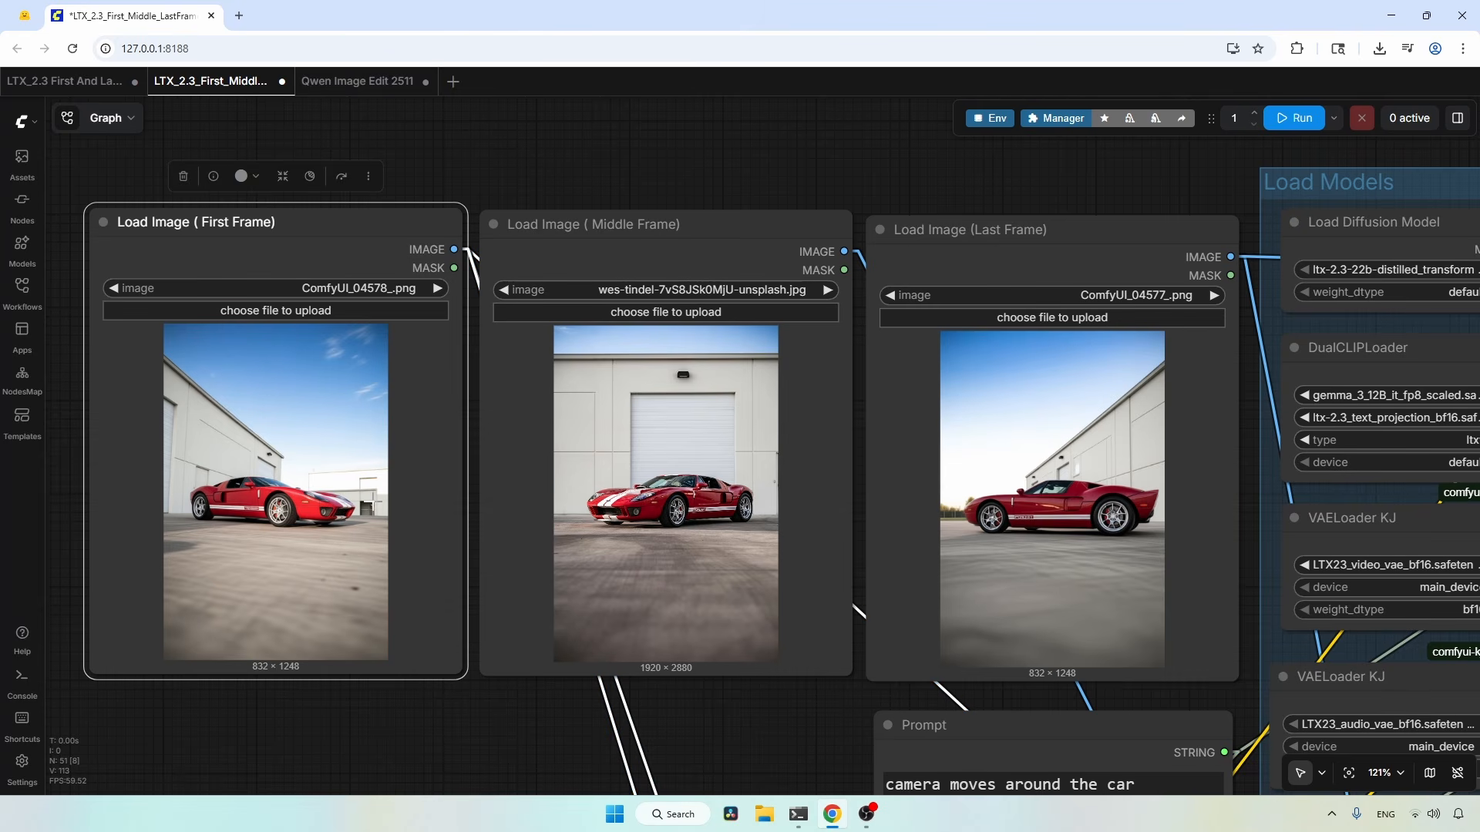
click(676, 414)
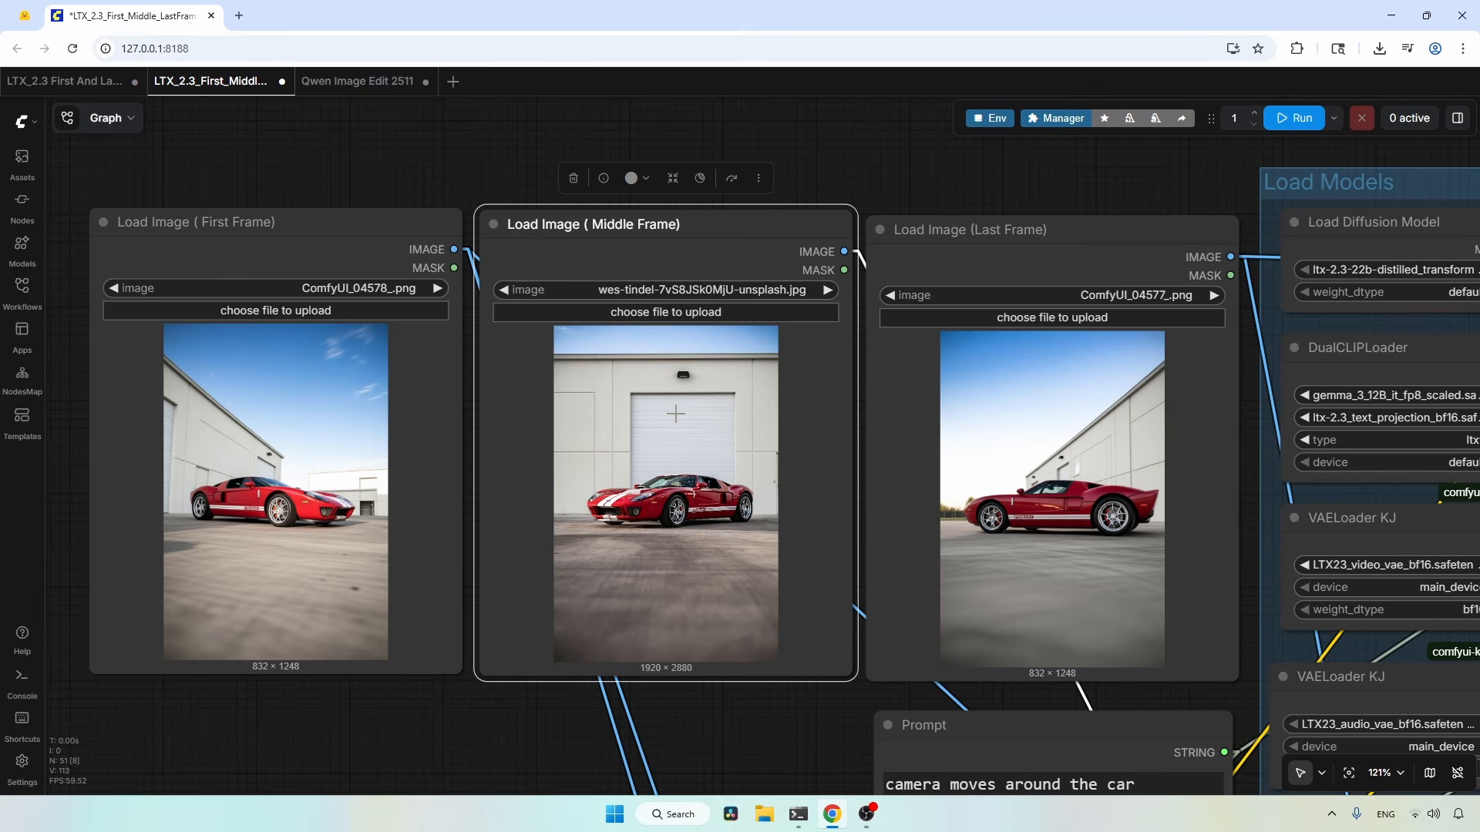
click(1081, 413)
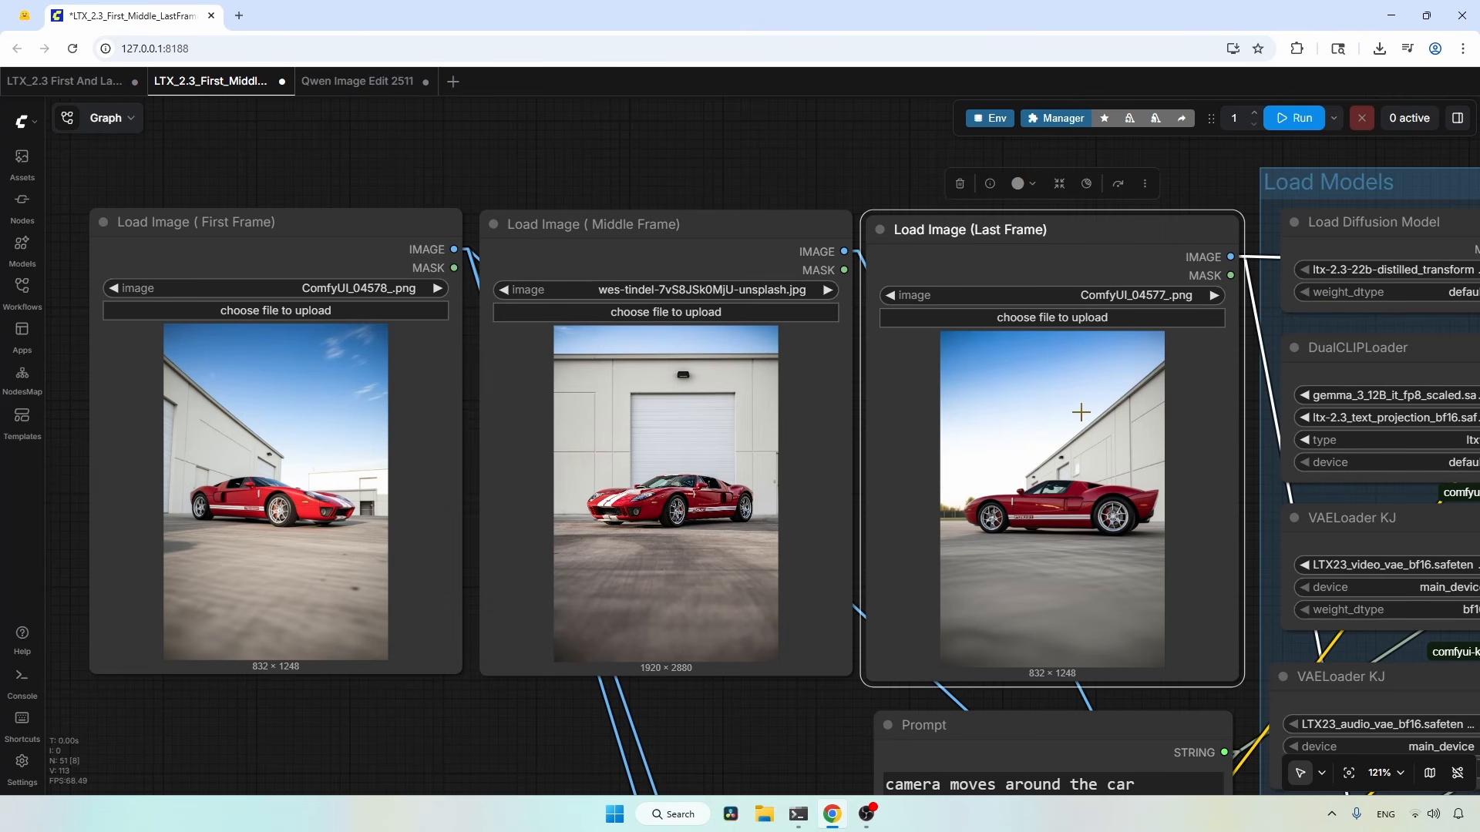
Switch to the Qwen Image Edit 2511 workflow and examine its Save Image results and the prompts behind them.
click(370, 83)
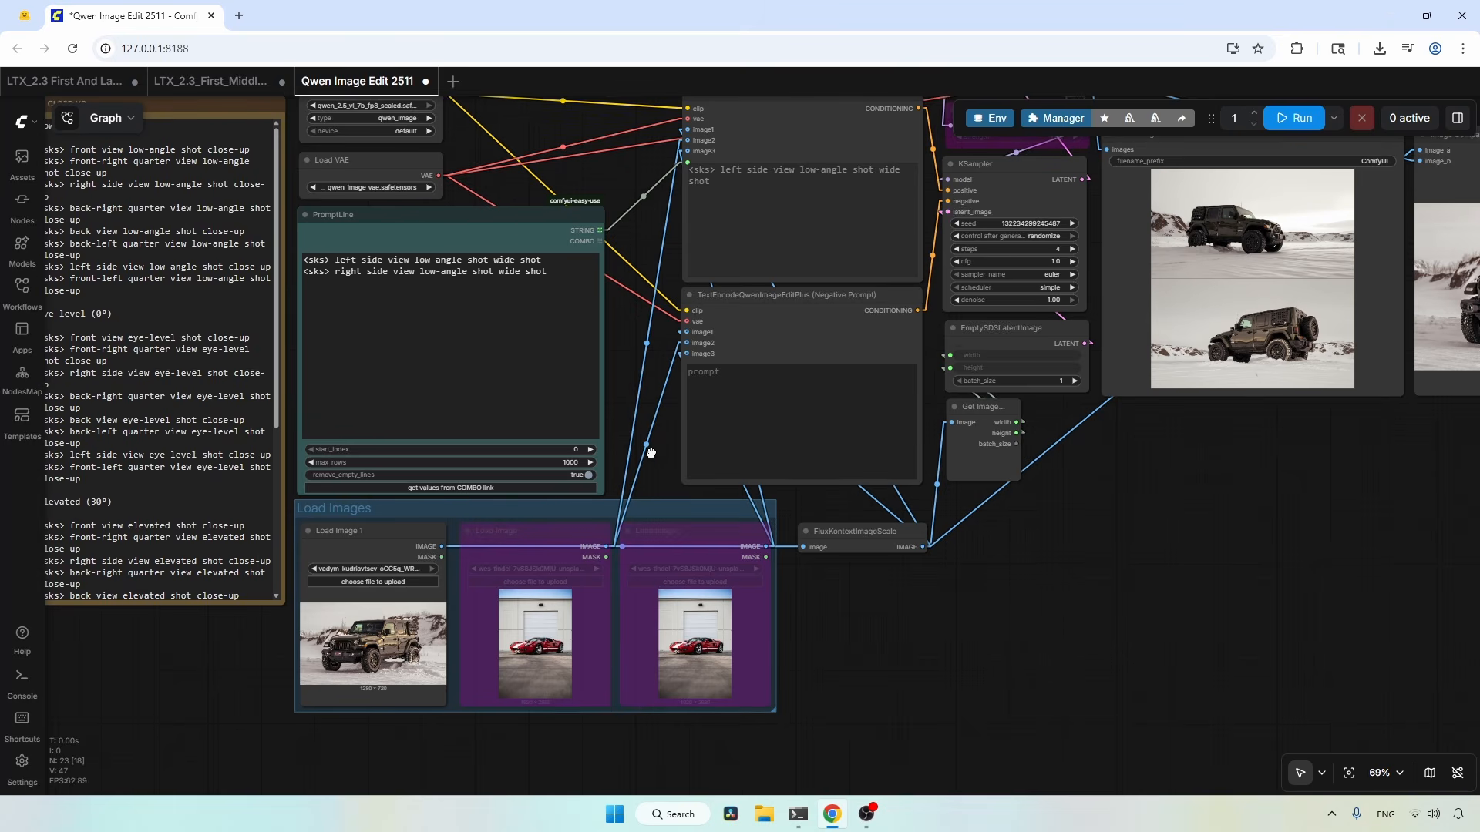
scroll(655, 436, up, 3)
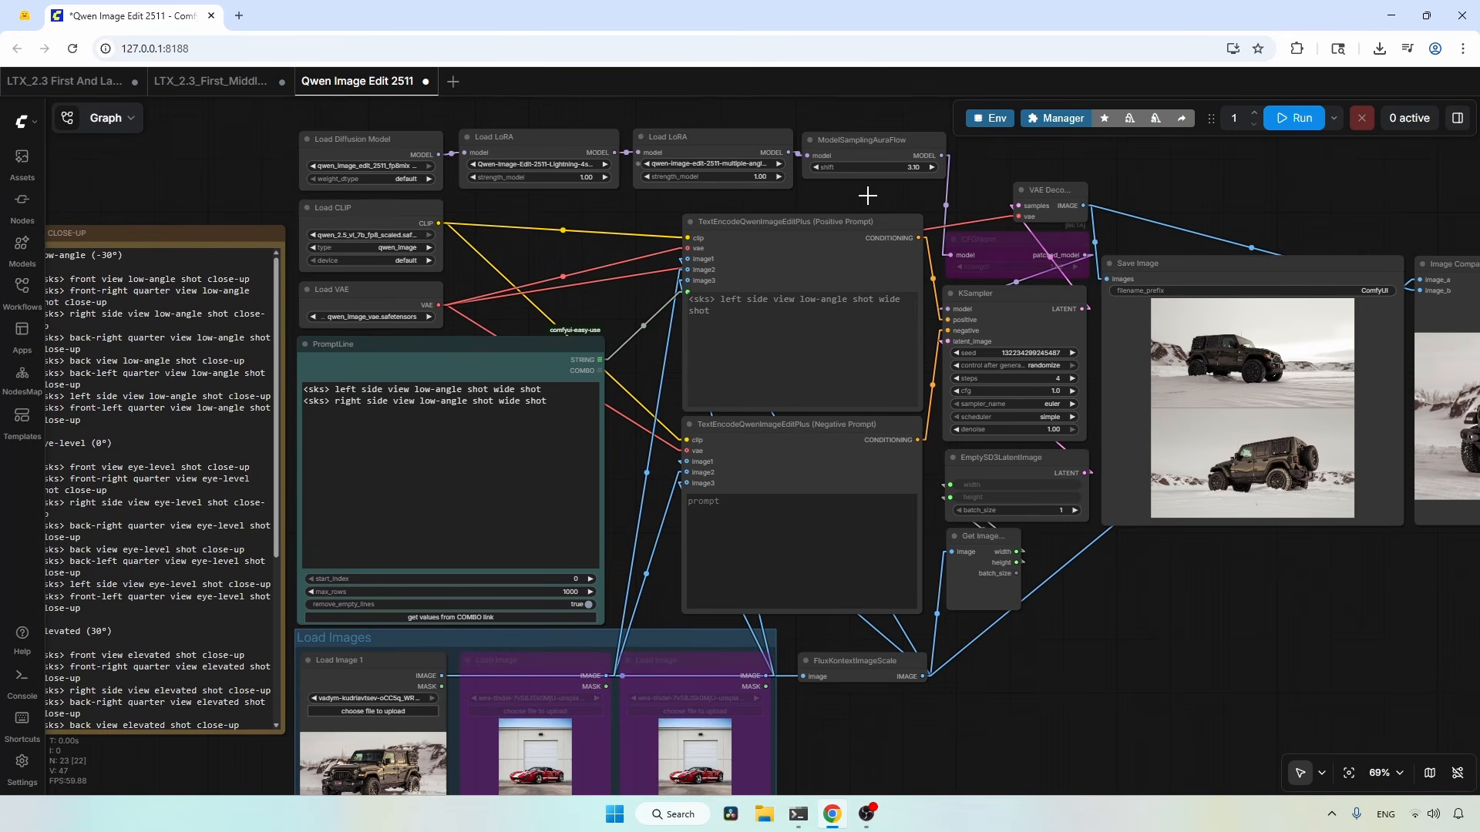
scroll(1248, 308, up, 7)
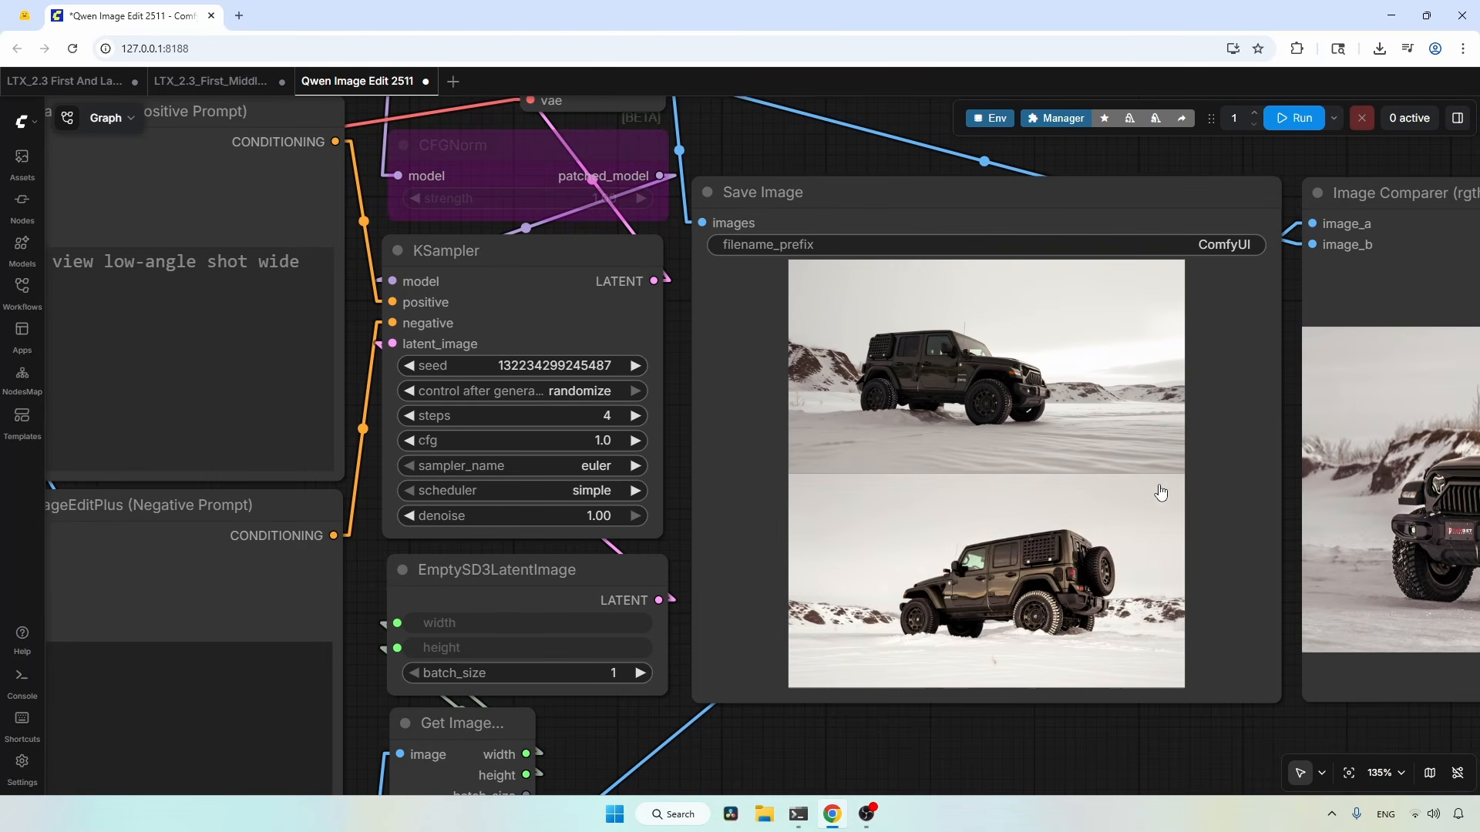
scroll(1110, 532, down, 5)
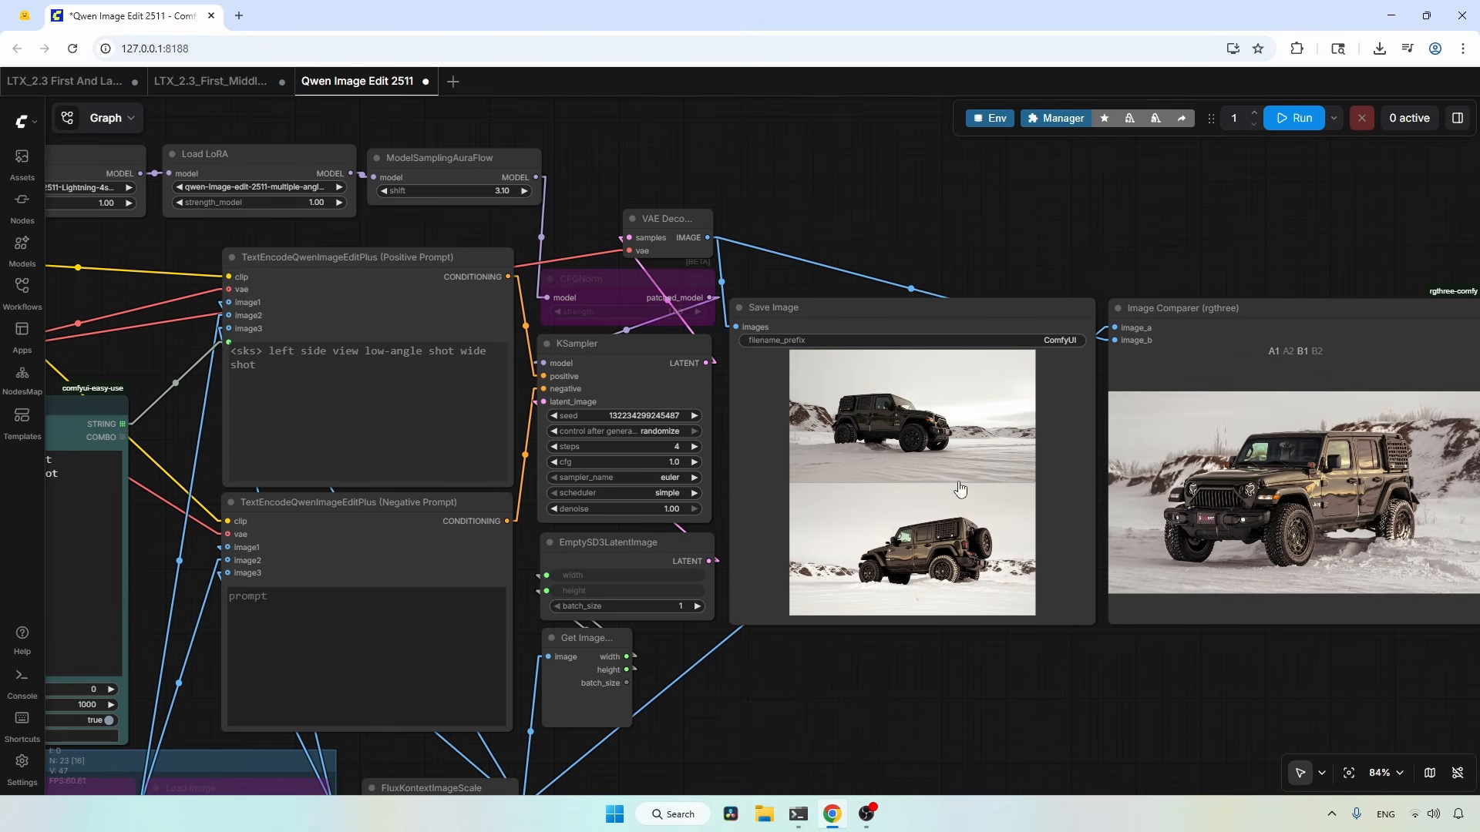
Switch to the LTX_2.3 first, middle and last frame workflow and check the text in its Prompt node.
click(215, 85)
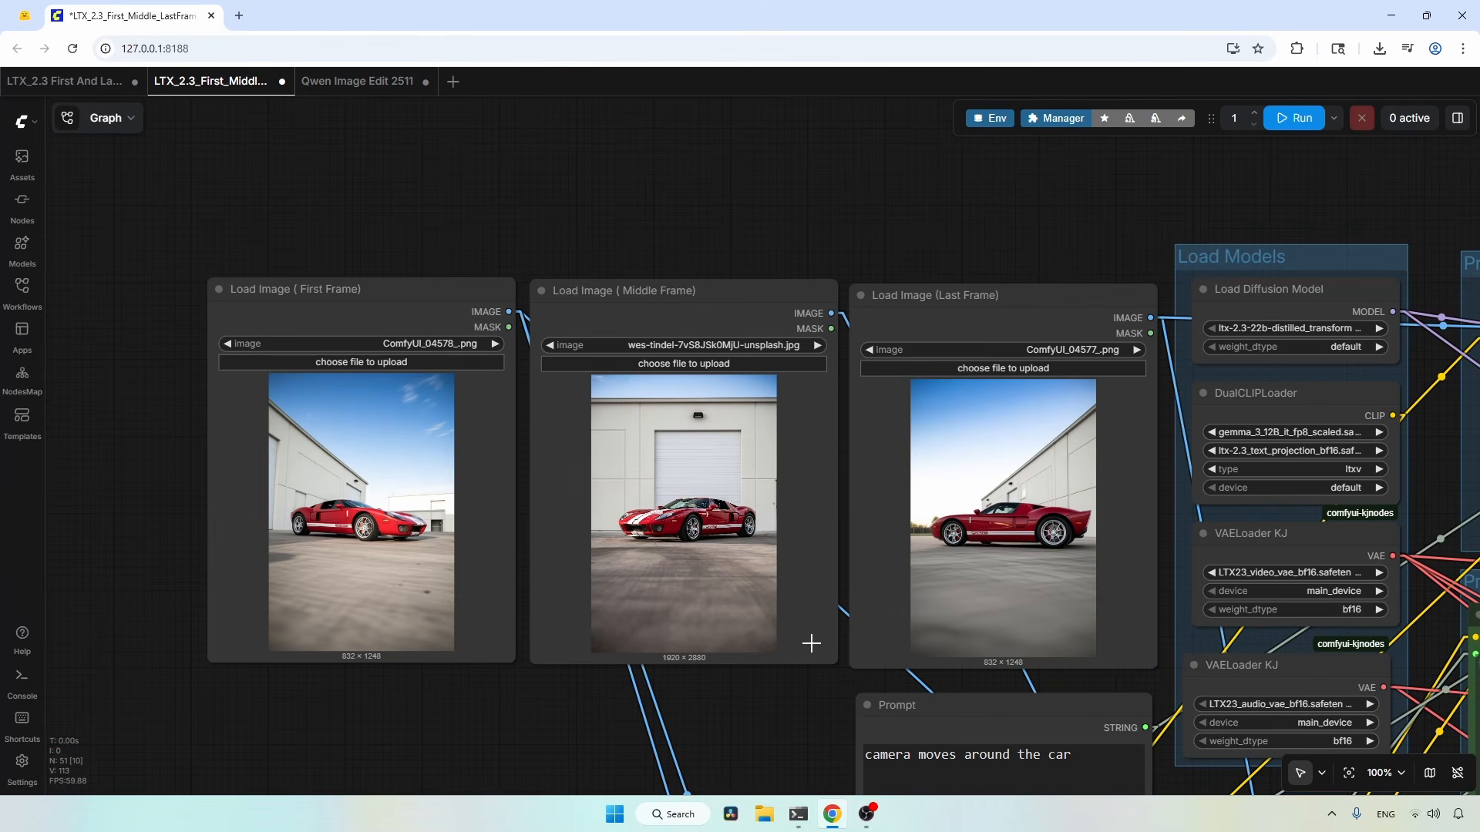
drag(776, 763, 681, 488)
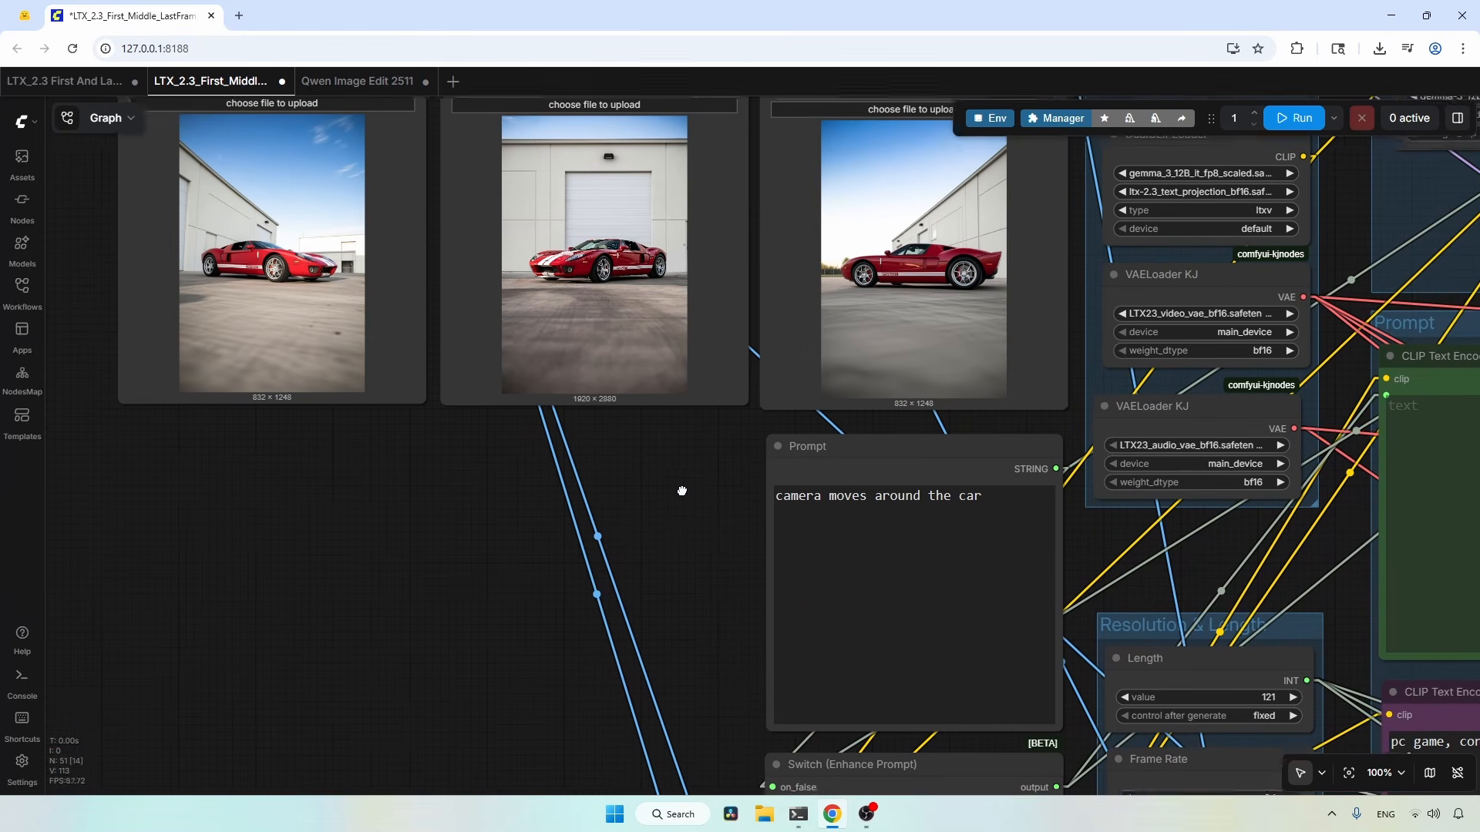
click(923, 500)
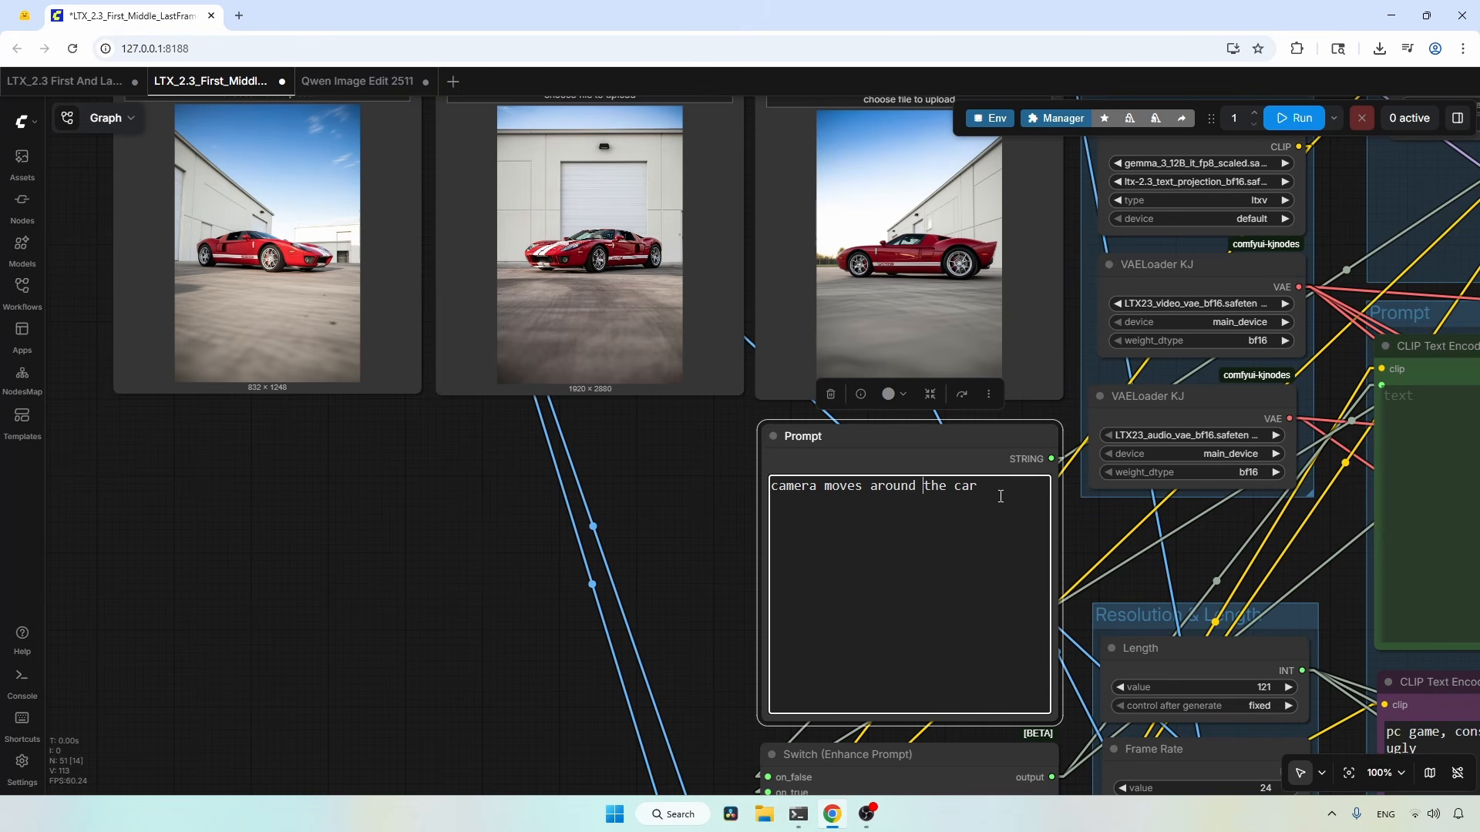
Inspect the LTXVAddGuide (Middle Frame) node in the Frames Inject group.
scroll(1000, 496, down, 3)
drag(775, 706, 618, 427)
drag(1085, 588, 730, 295)
drag(1304, 497, 758, 611)
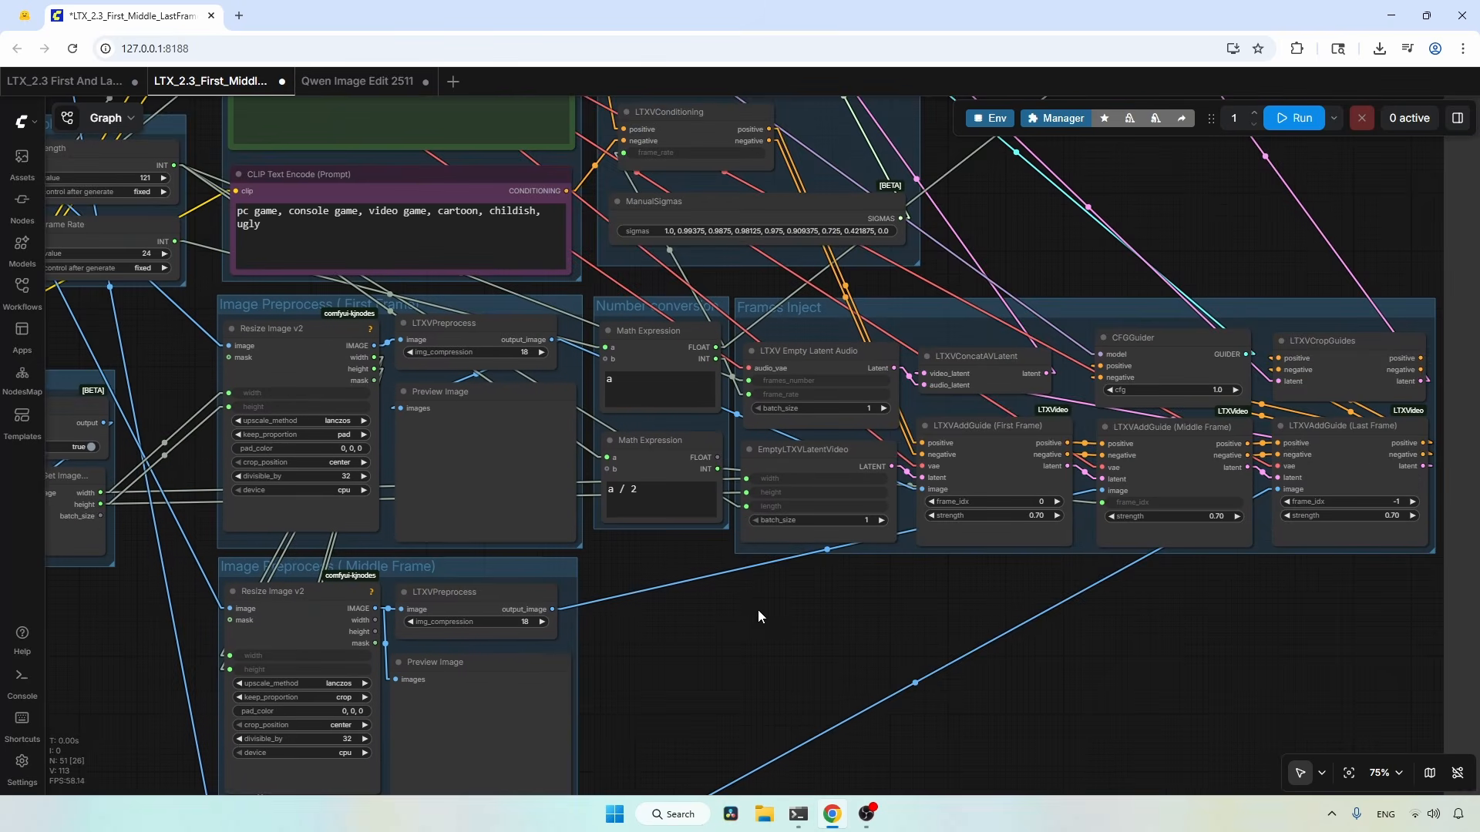
drag(1128, 617, 976, 630)
click(1034, 496)
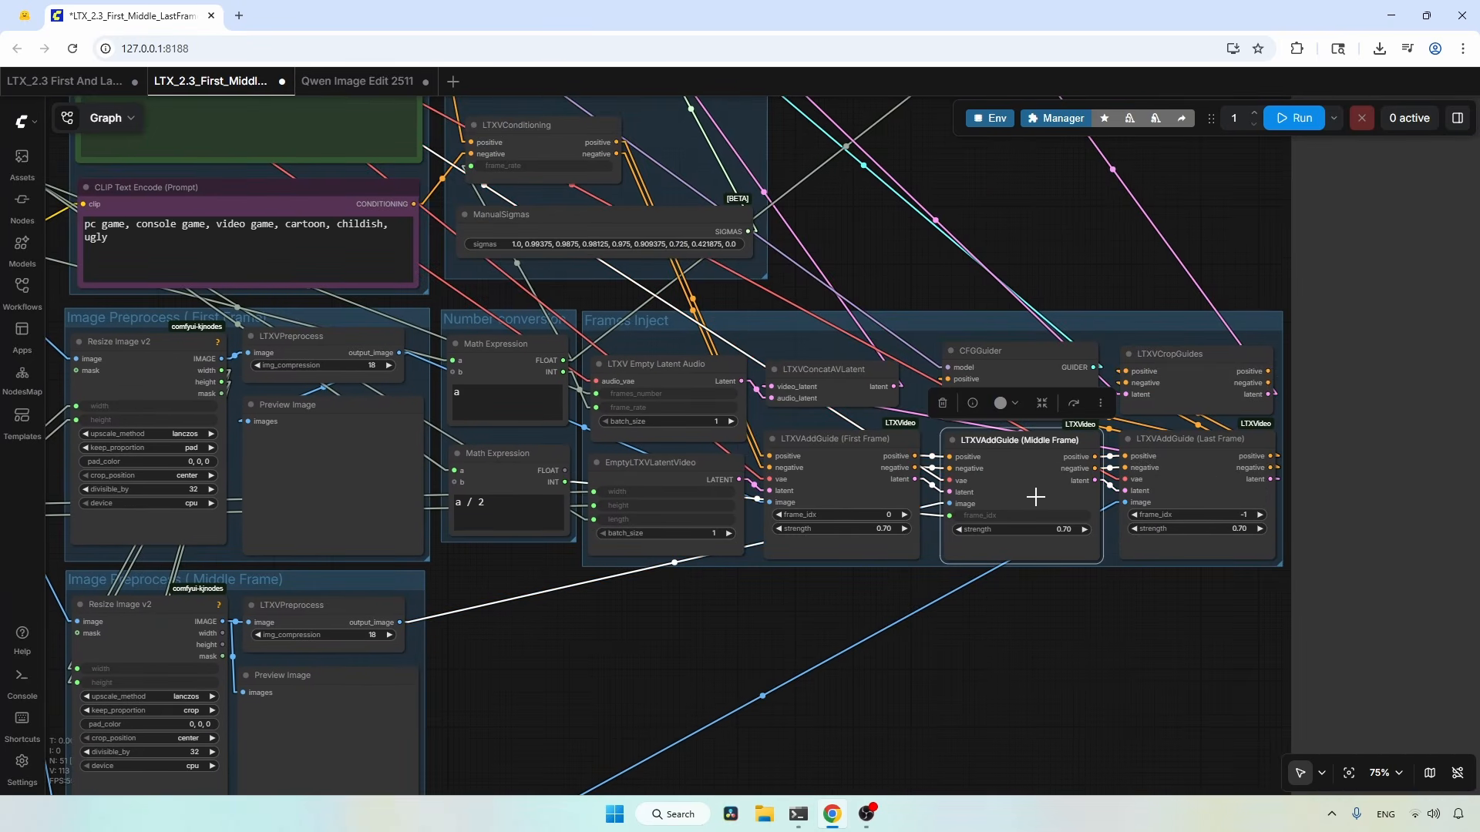
scroll(1035, 497, up, 2)
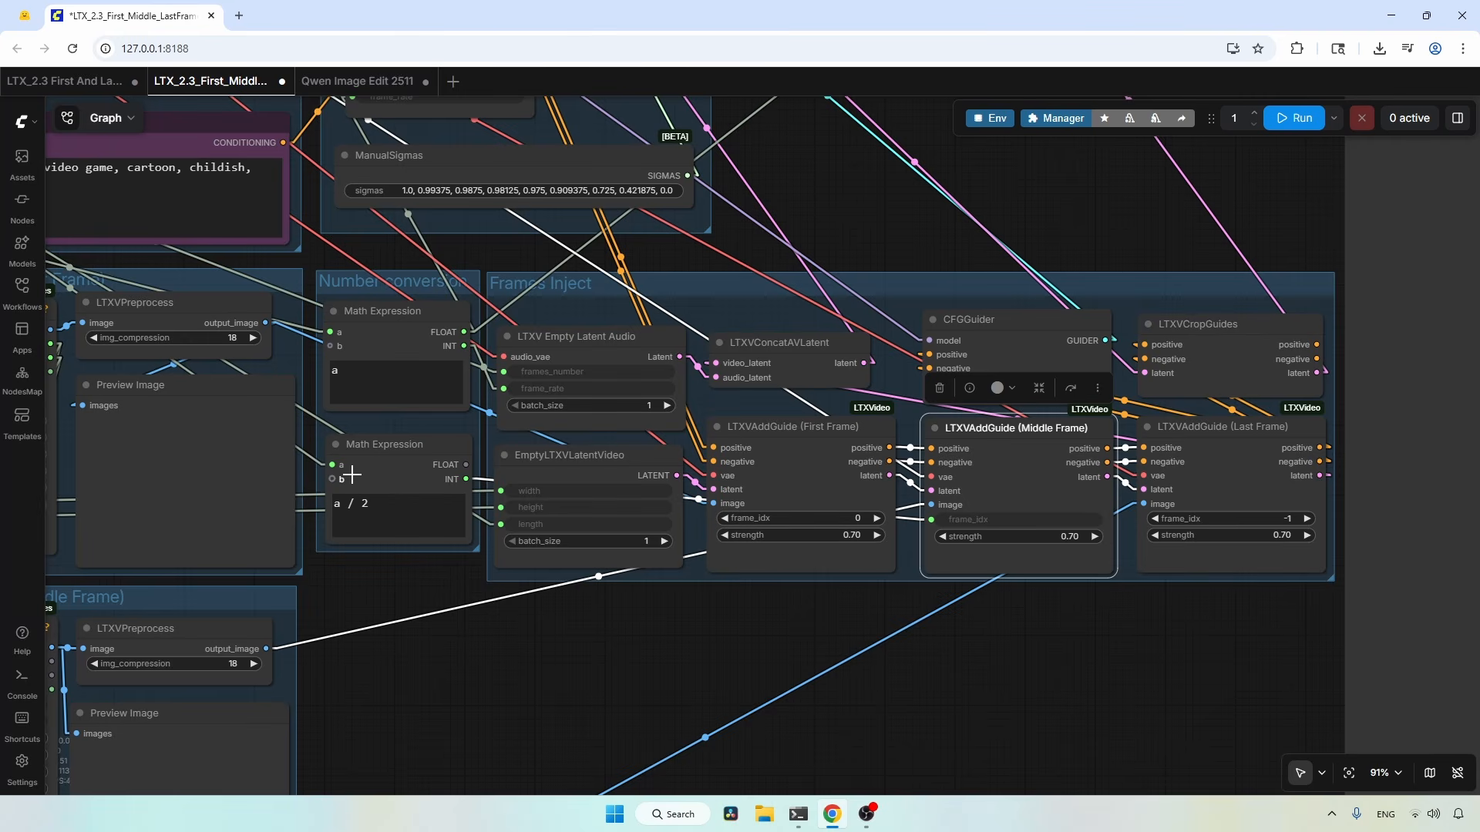
Trace the a / 2 Math Expression node from the Length value to the middle-frame guide's frame index.
click(394, 468)
drag(397, 617, 834, 672)
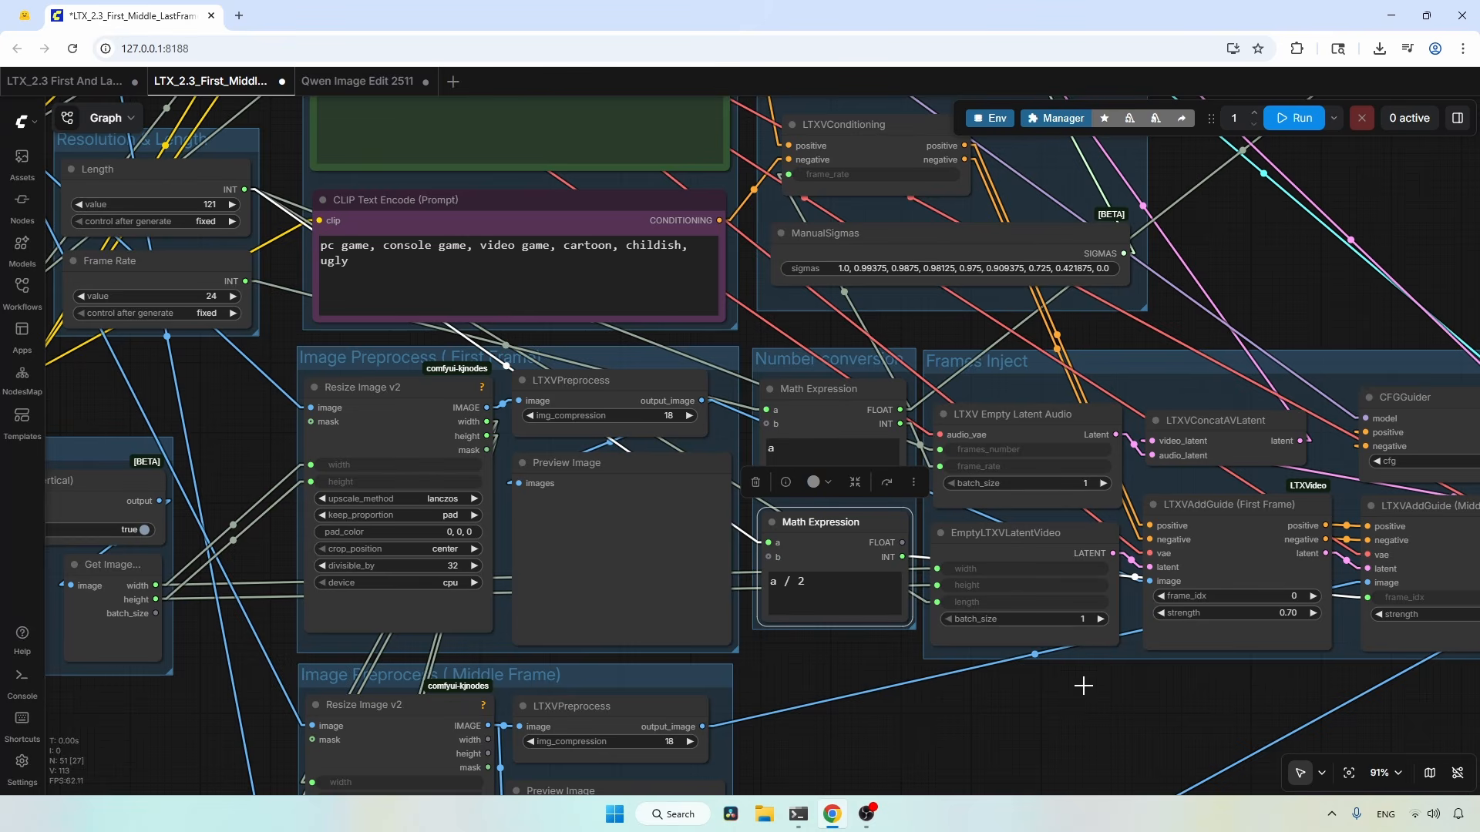
scroll(825, 674, right, 5)
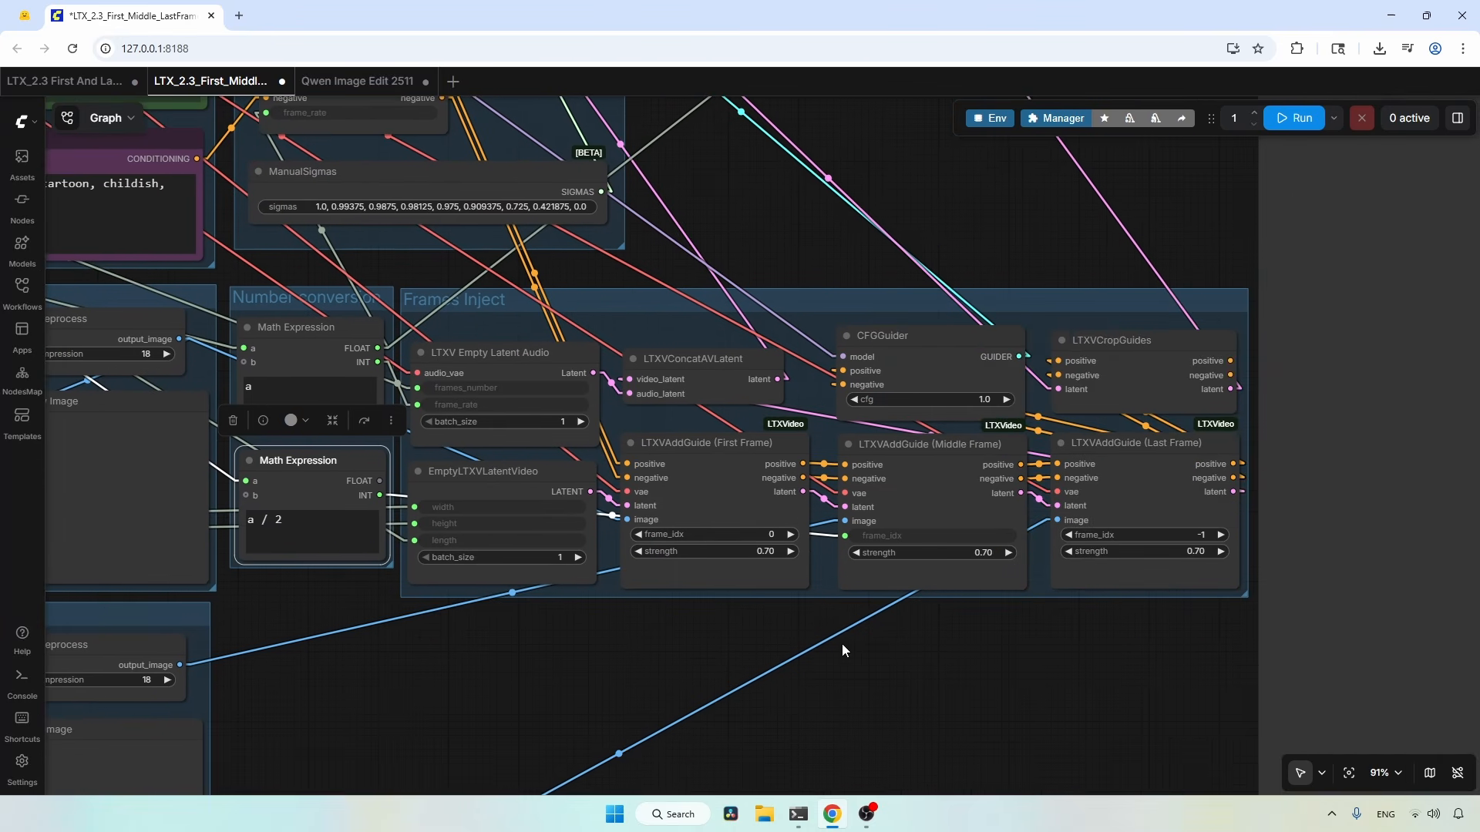
click(944, 494)
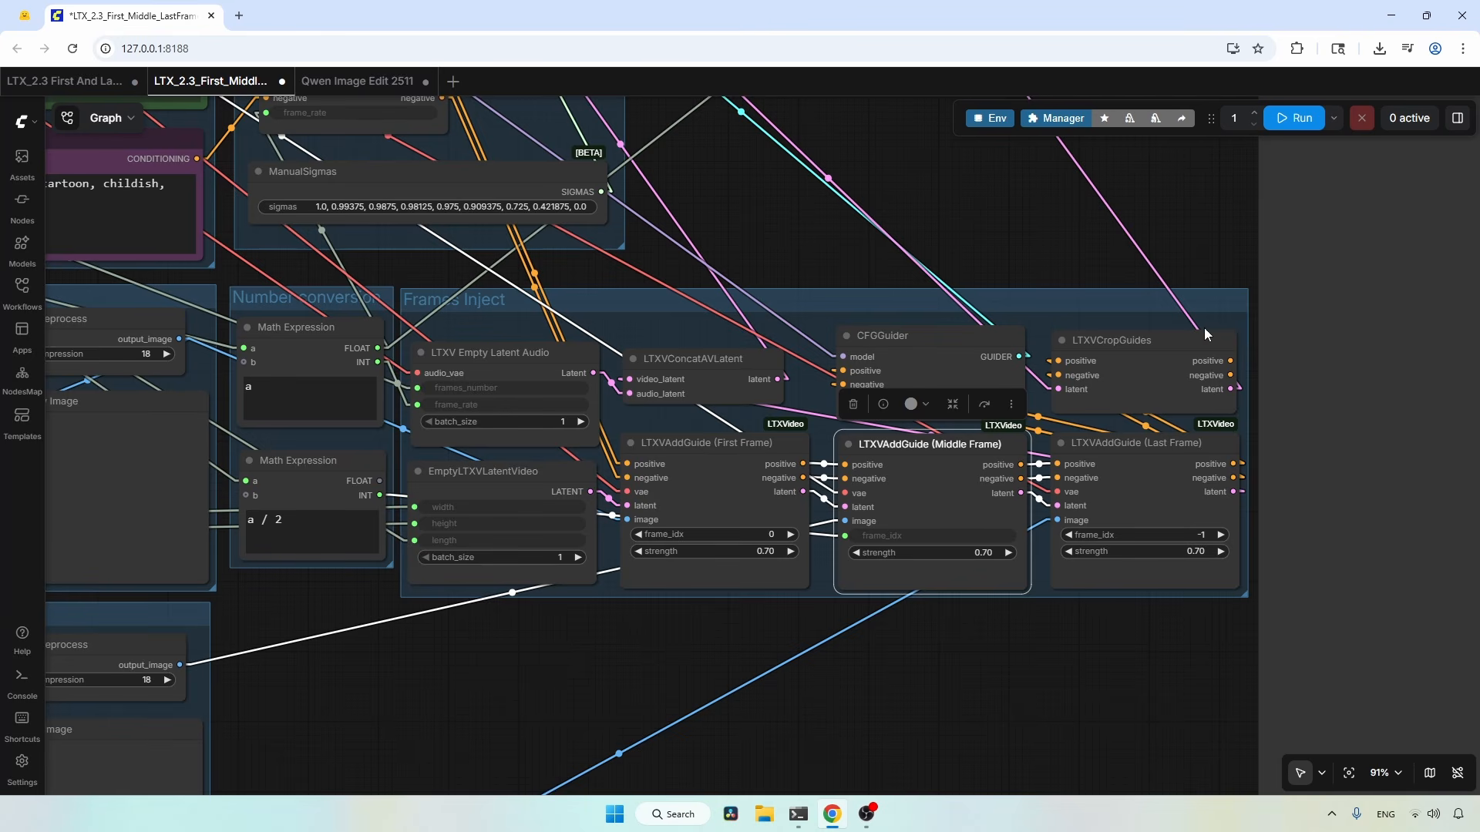
Run the first, middle and last frame workflow and view the generated video in the Save Video node.
drag(1156, 251, 368, 534)
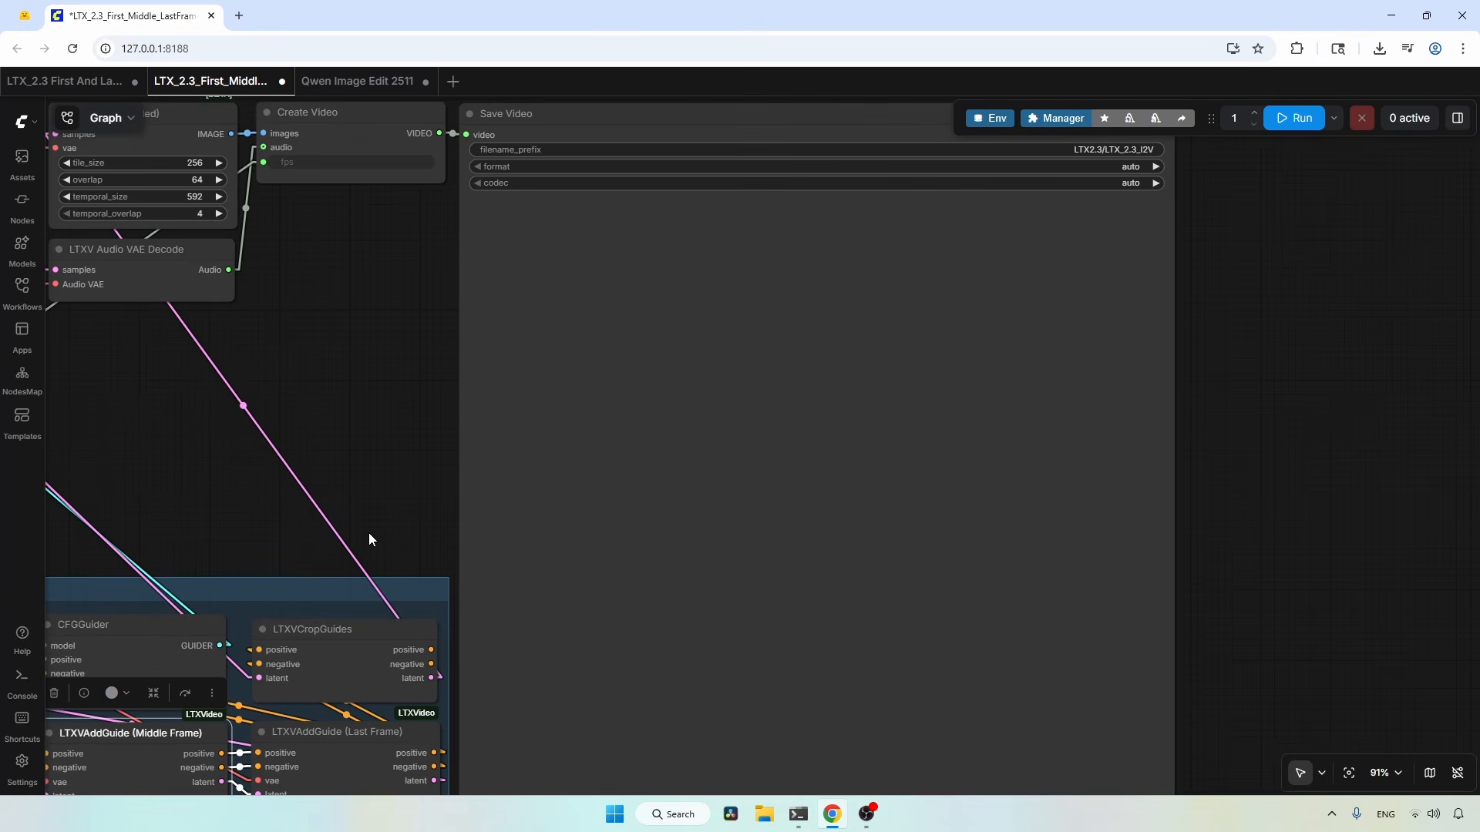
scroll(1275, 359, down, 2)
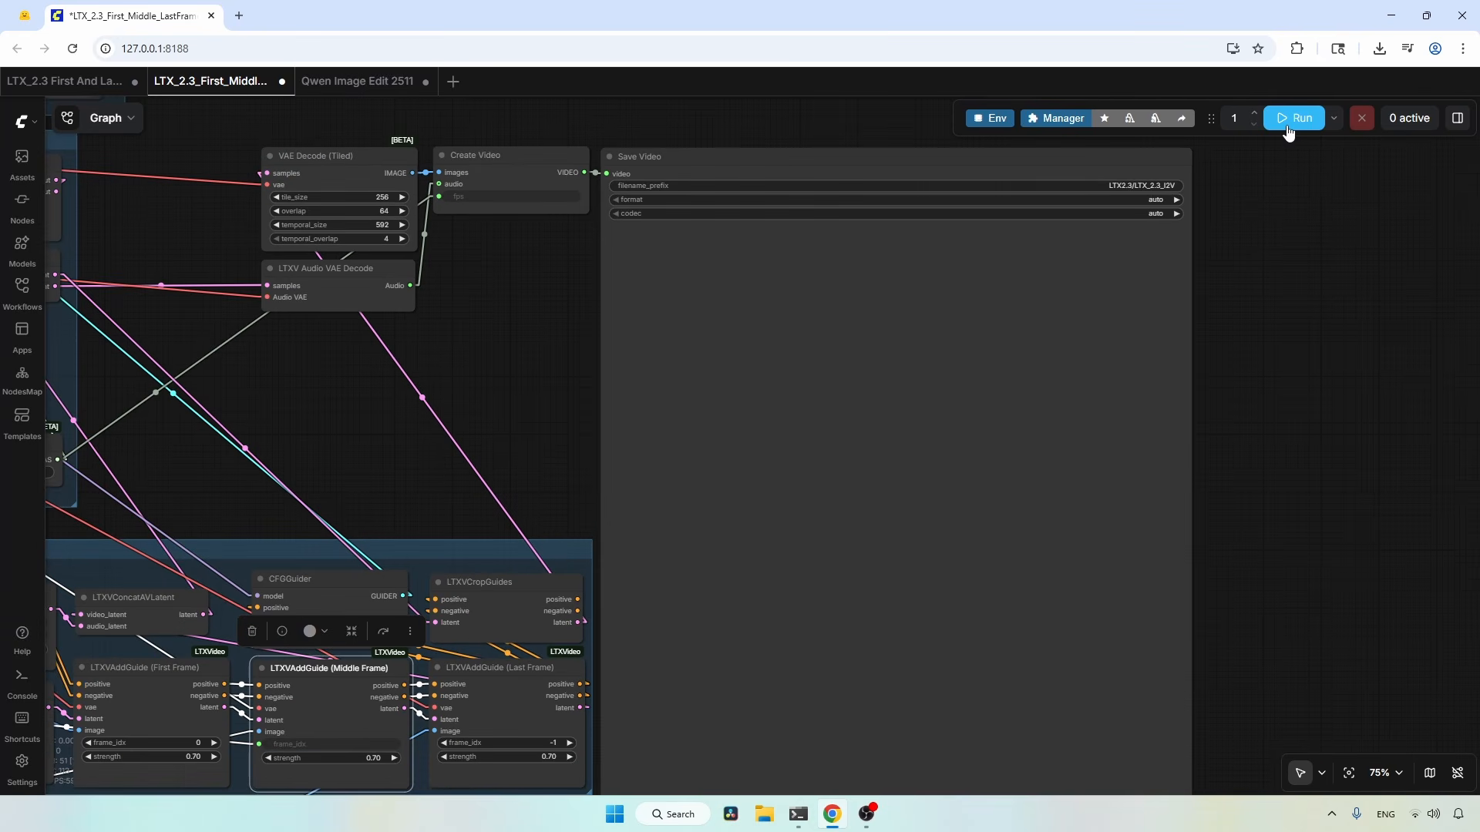
click(1285, 121)
scroll(1258, 408, down, 4)
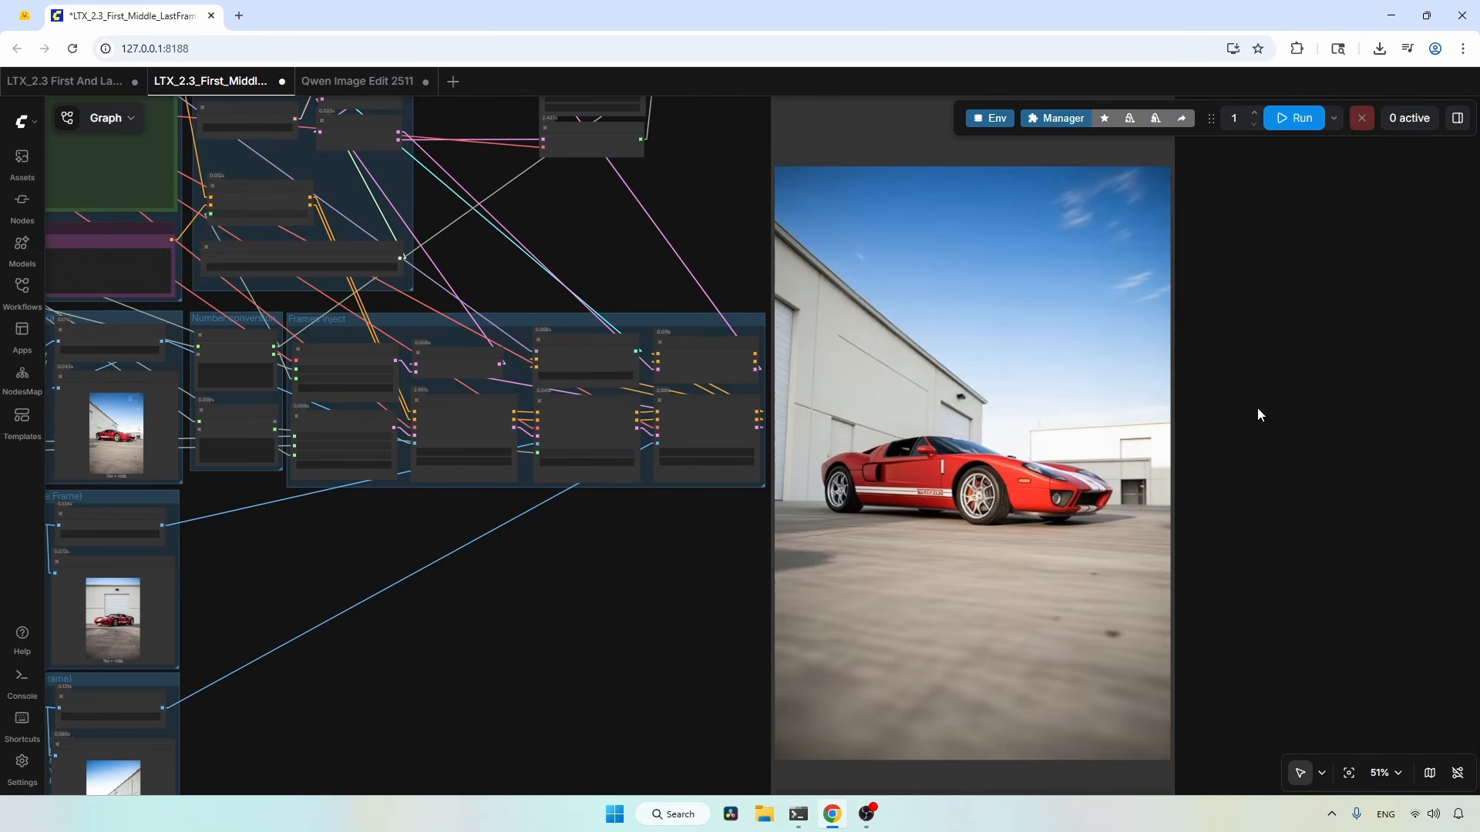
drag(1258, 414, 1195, 409)
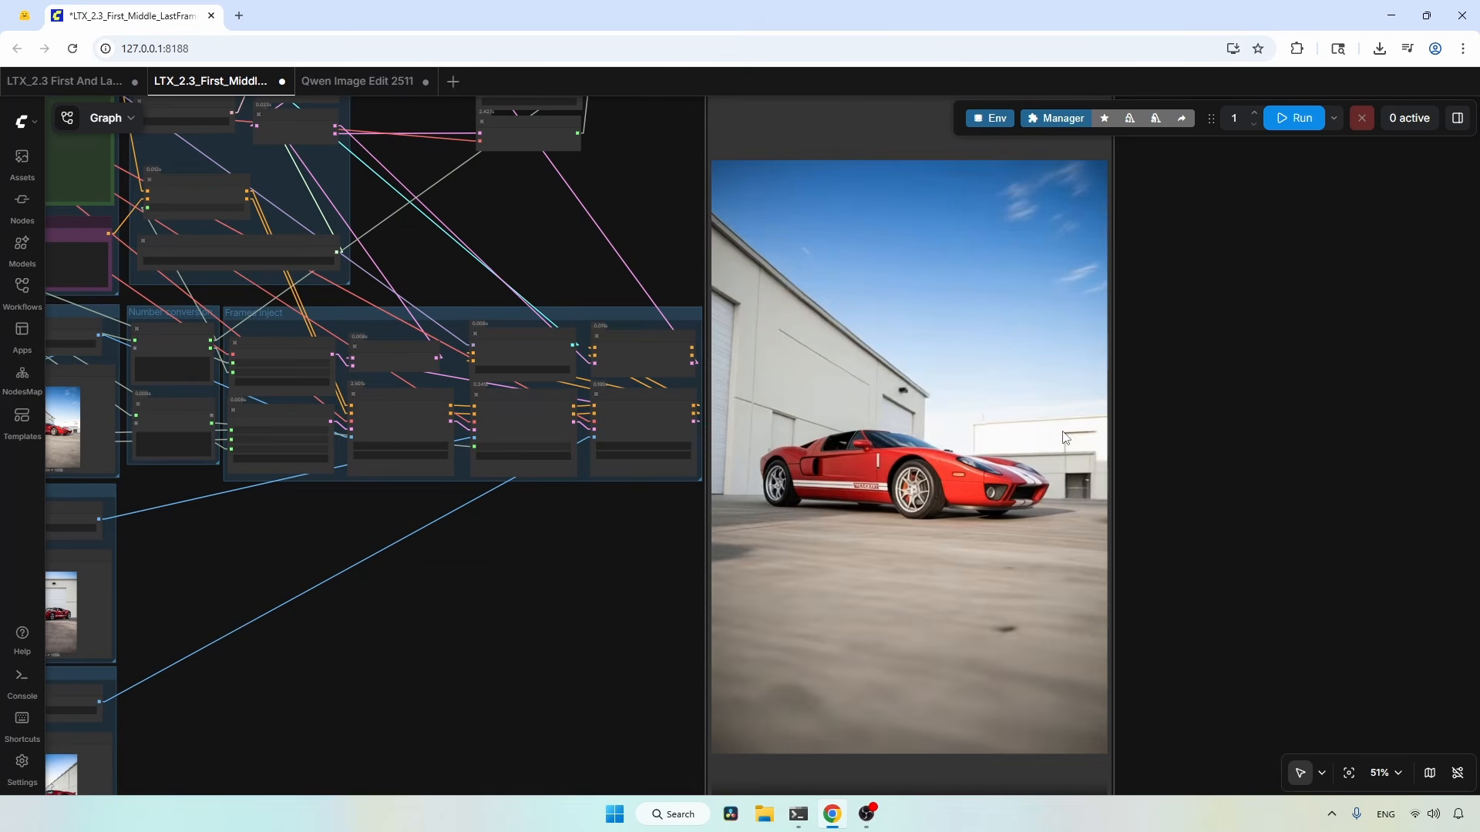